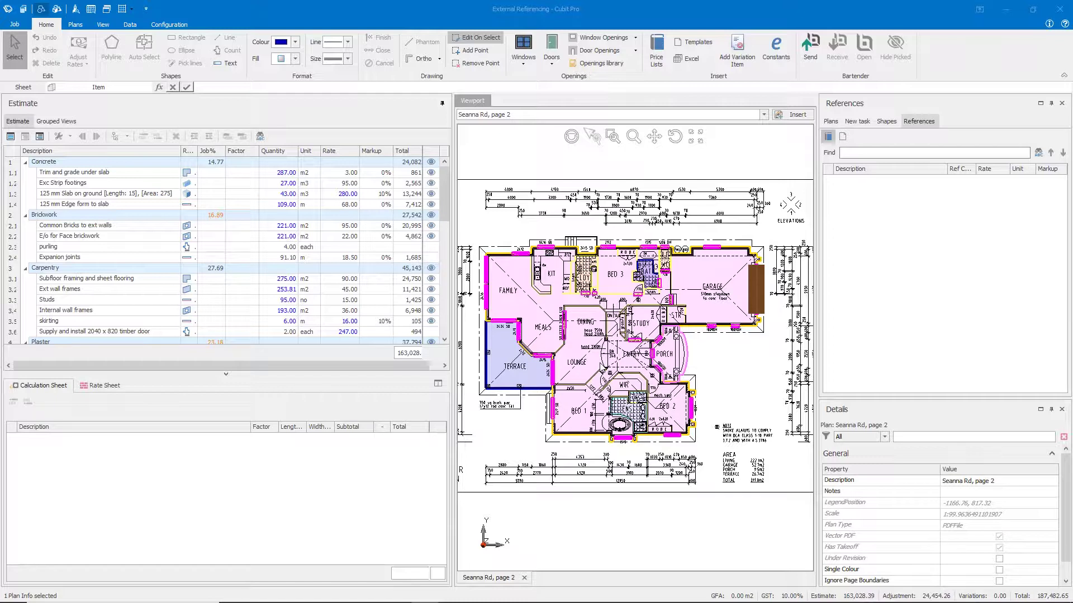
Assign the Fundamentals Second Half job as a reference through Configuration's Assign Jobs
click(178, 24)
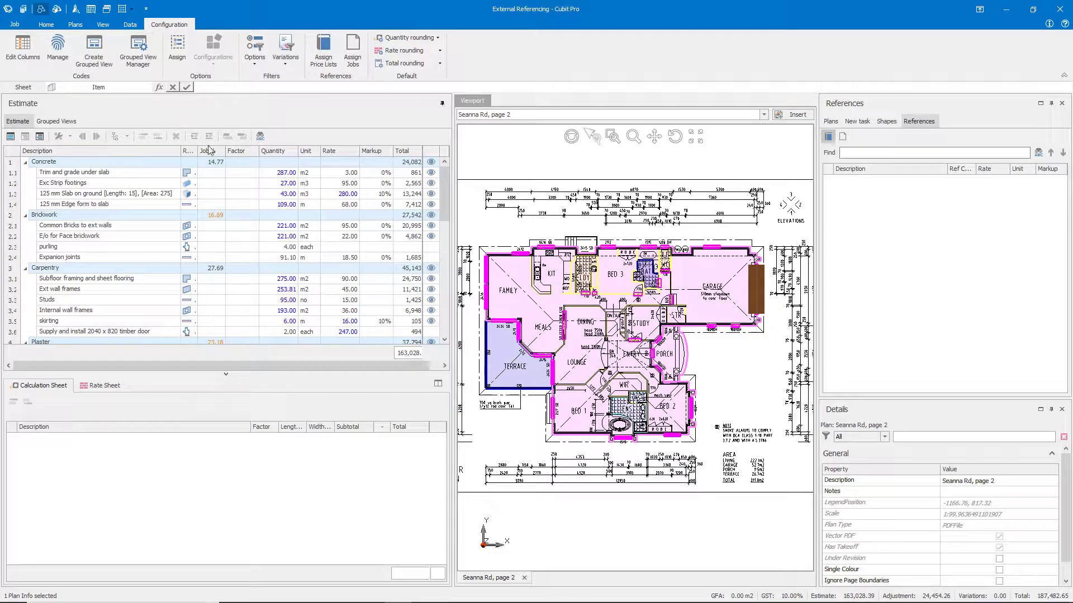
click(357, 65)
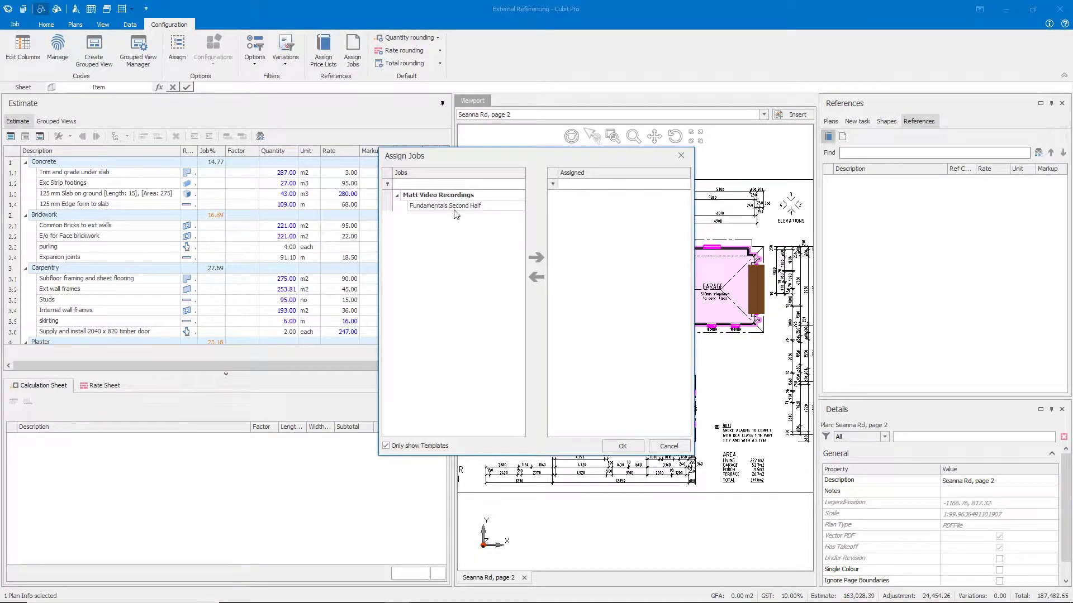
click(455, 207)
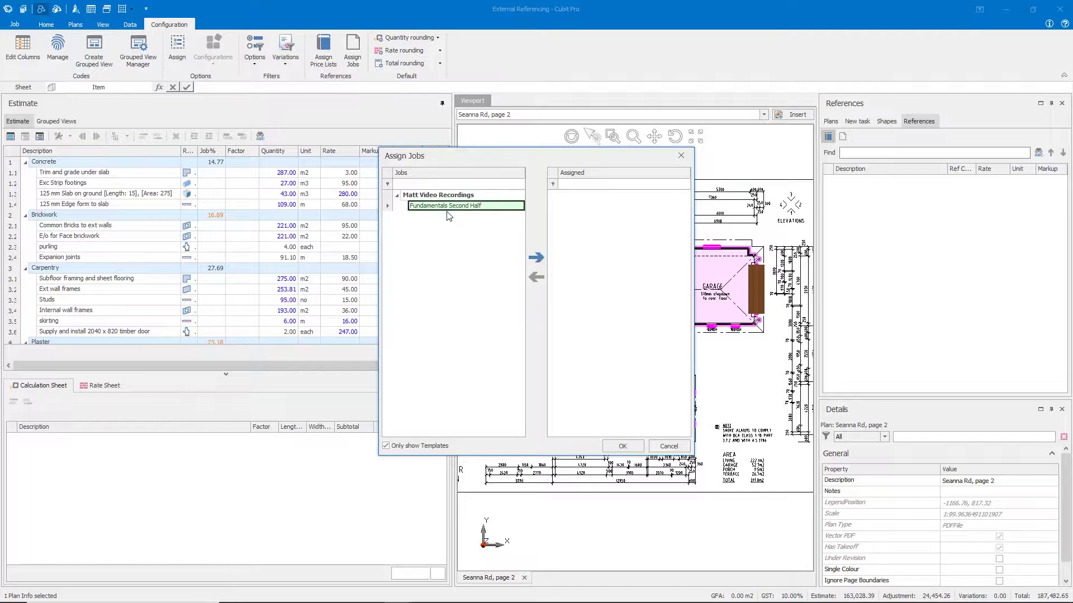
click(539, 258)
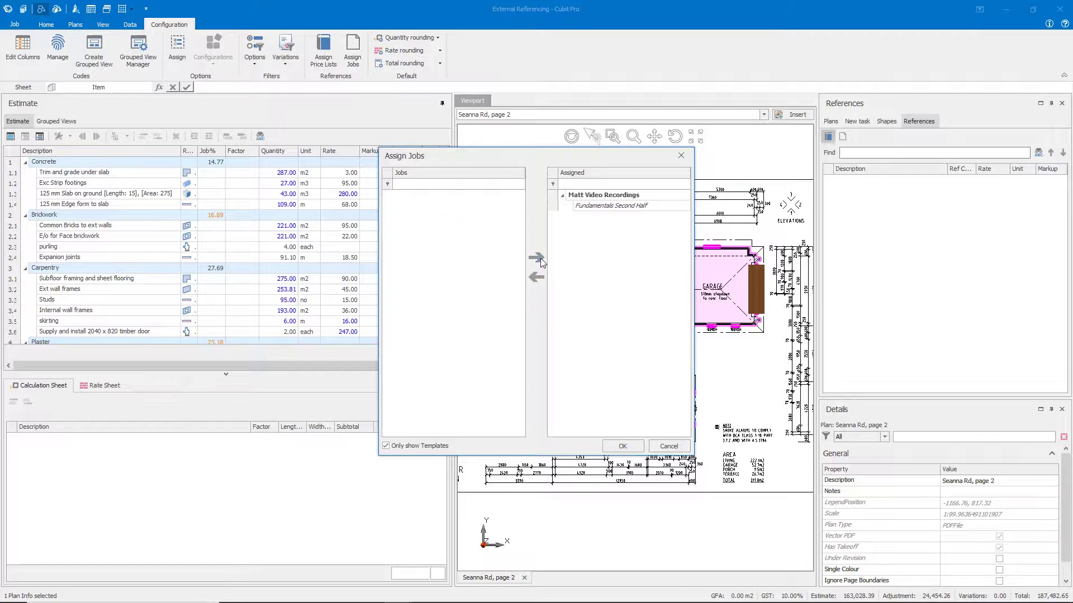
click(623, 447)
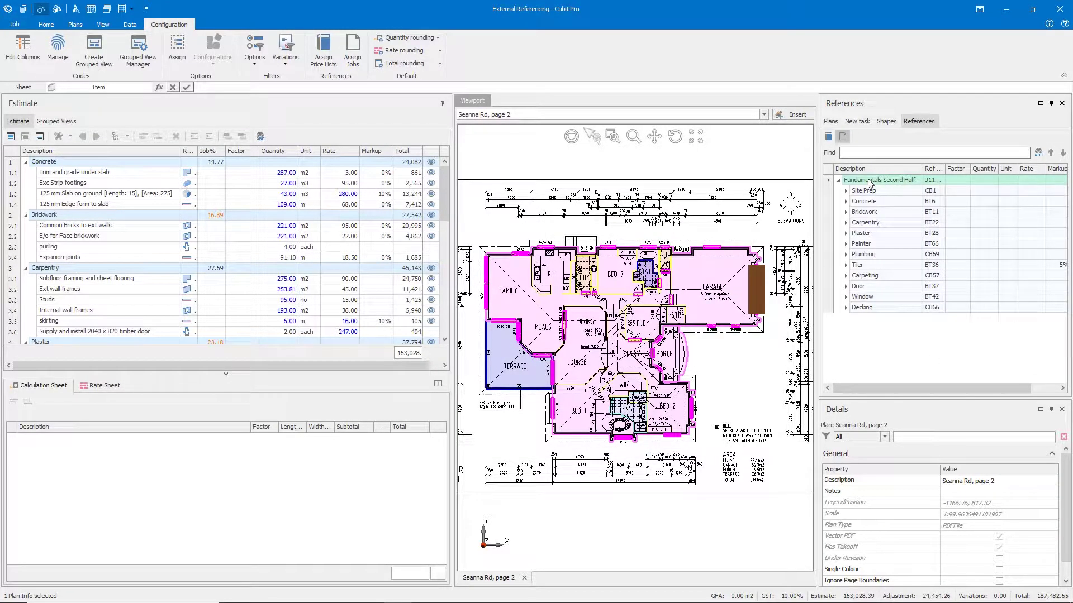
Expand the referenced Concrete, Brickwork and Carpentry trades and select Exc Strip footings at 37.00
click(846, 201)
click(846, 265)
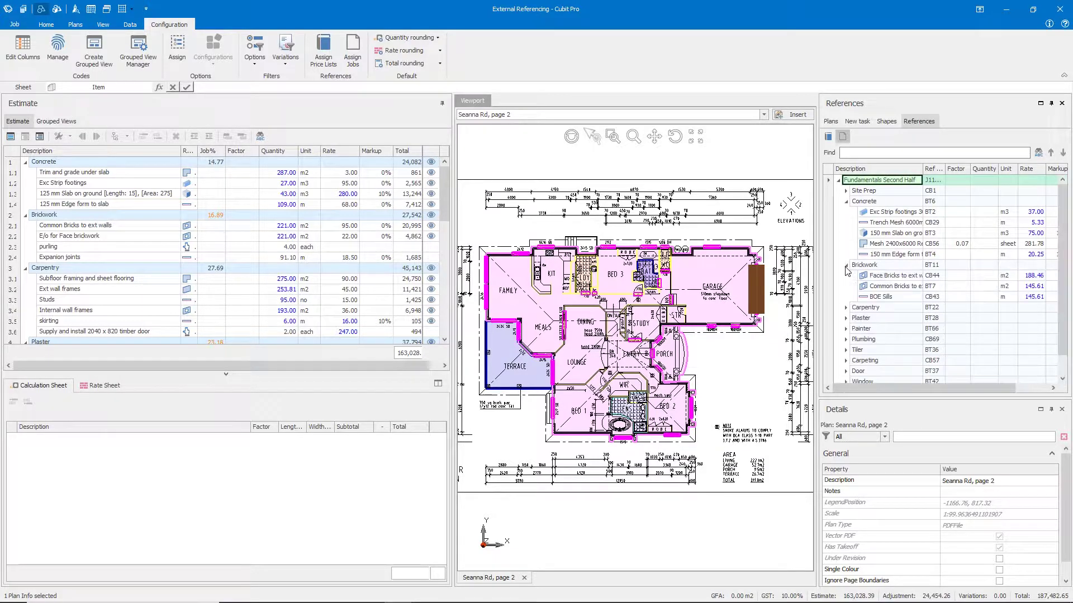
click(846, 308)
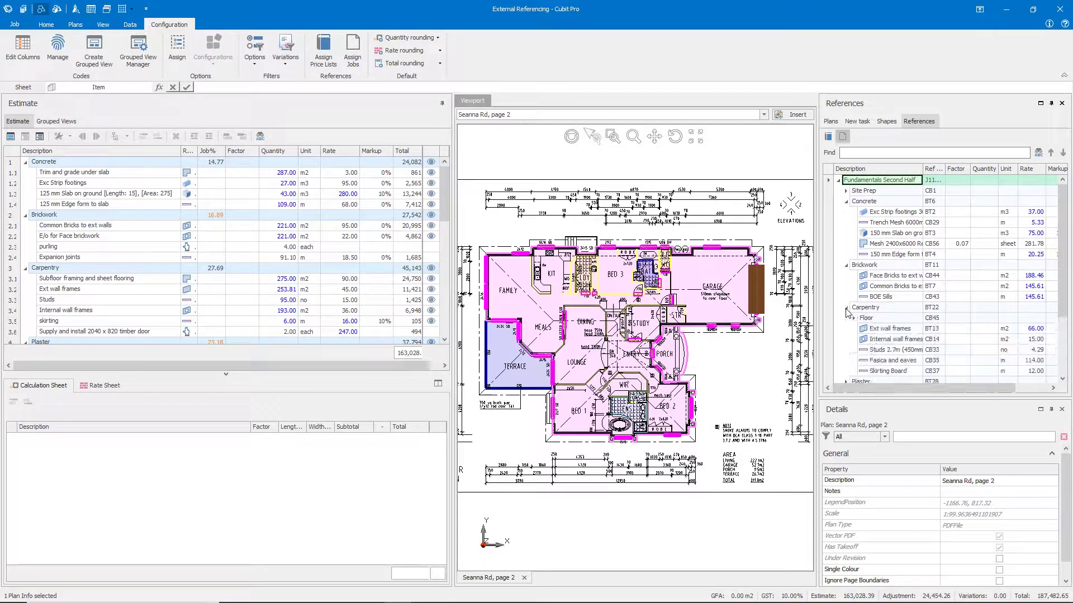
click(1035, 212)
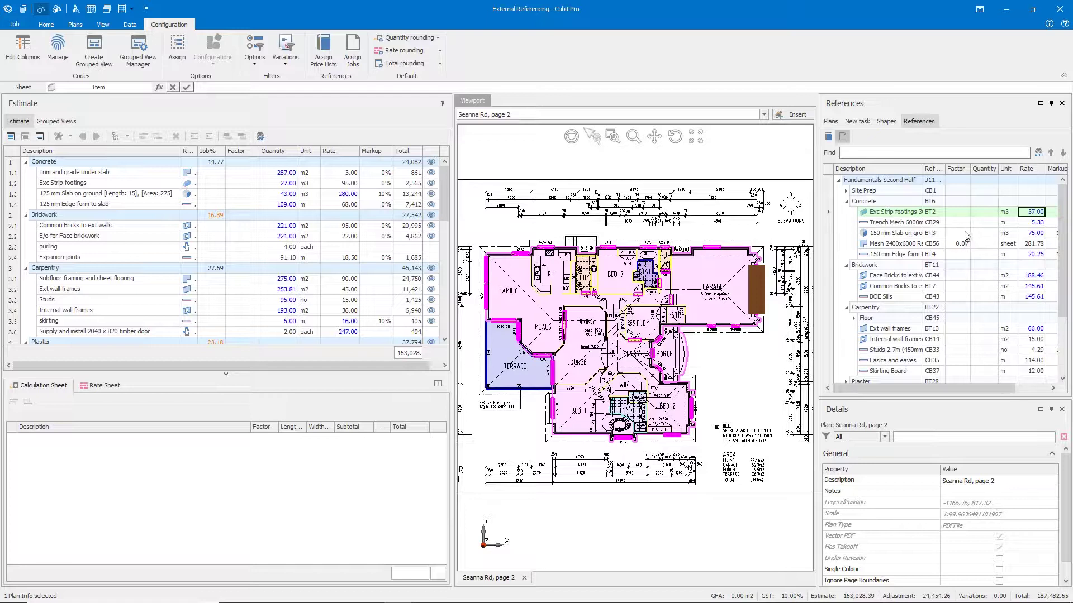
scroll(930, 244, down, 1)
scroll(930, 244, up, 1)
Assign the DEMO Brick Pricelist DEMO and DEMO Decking Pricelist DEMO price lists as references
click(324, 47)
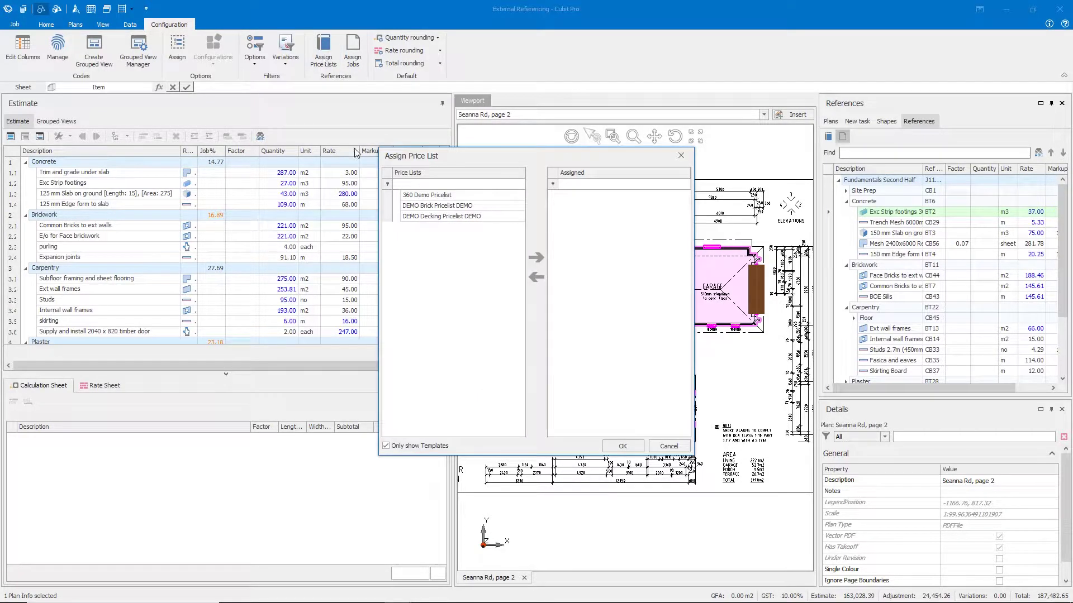
click(474, 207)
shift+click(474, 217)
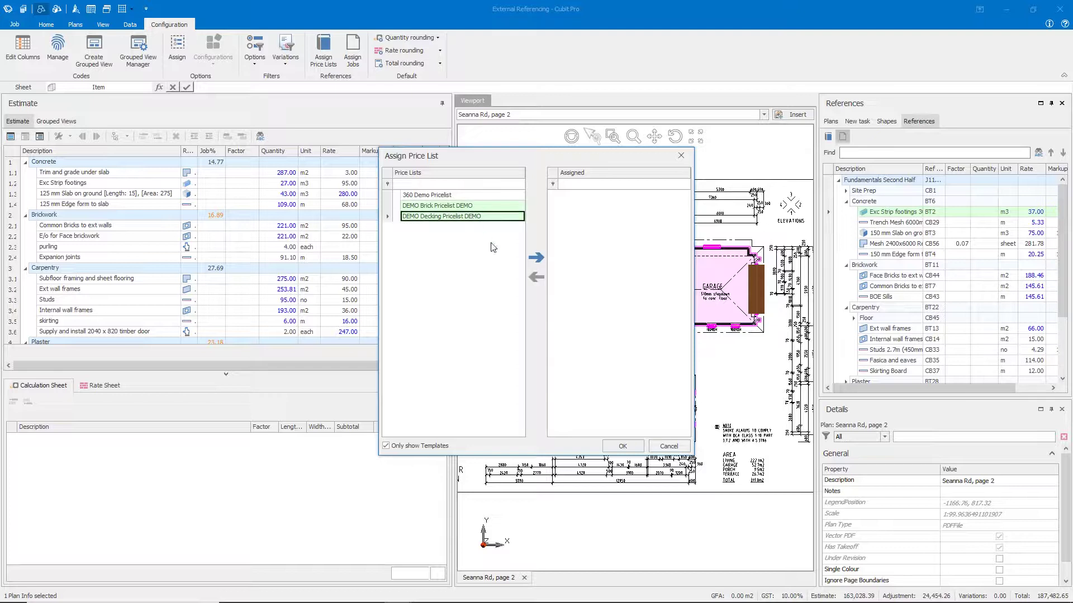
click(536, 259)
click(623, 447)
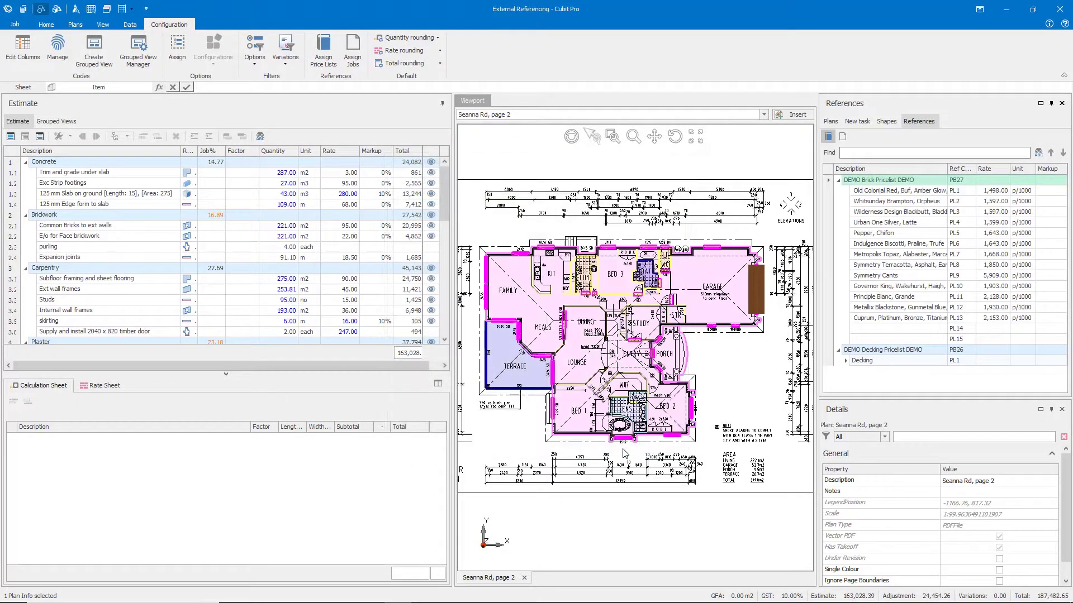
Expand the Decking price list's Decking group to show items like Yellow Stringybark at 4.93/LM
click(838, 350)
click(839, 349)
click(846, 360)
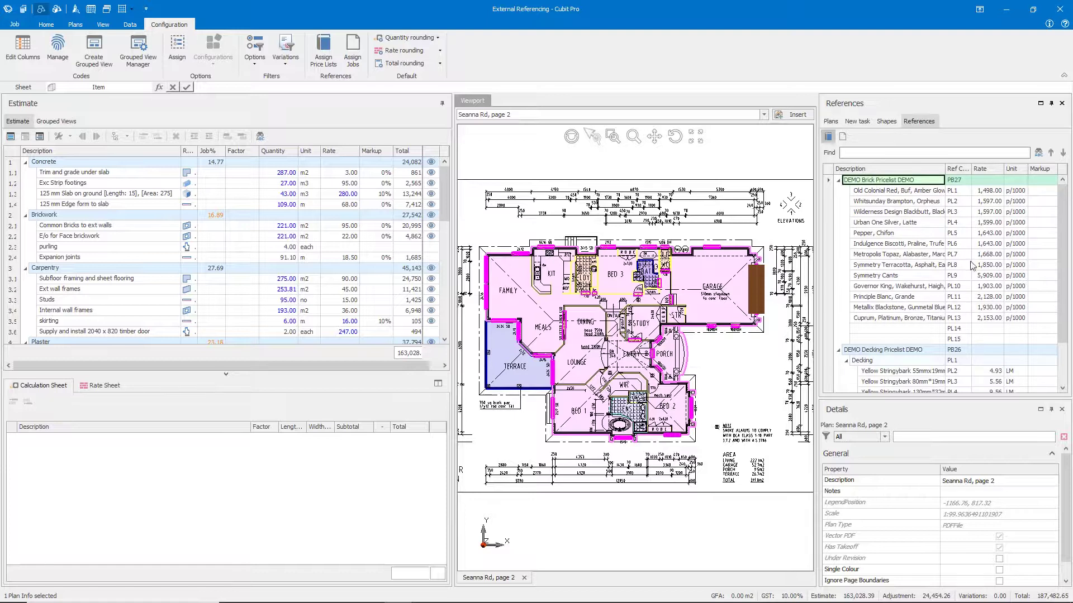
scroll(943, 267, down, 1)
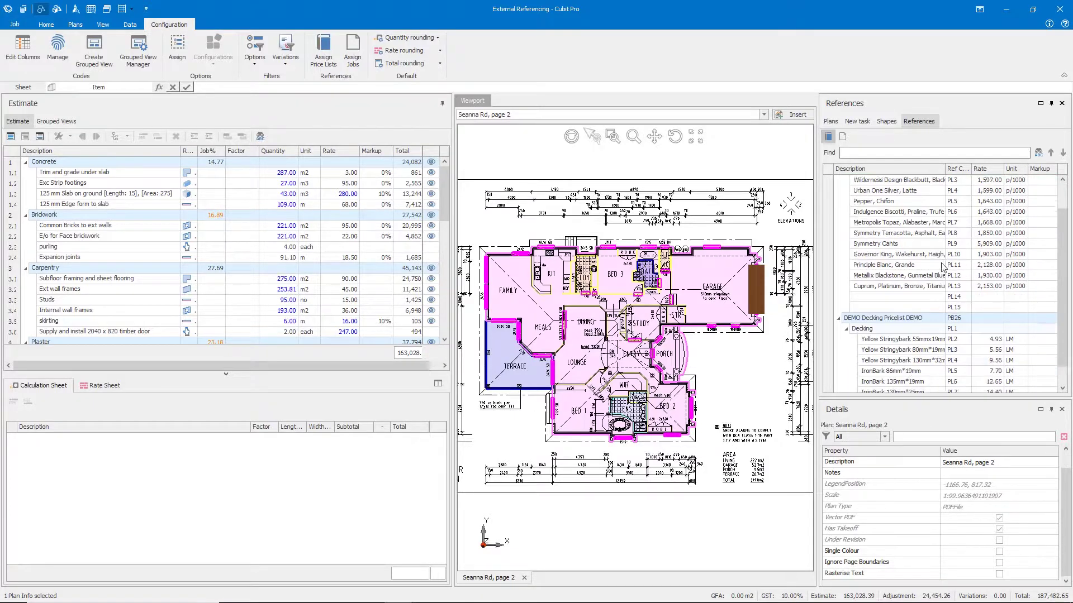
scroll(943, 268, down, 1)
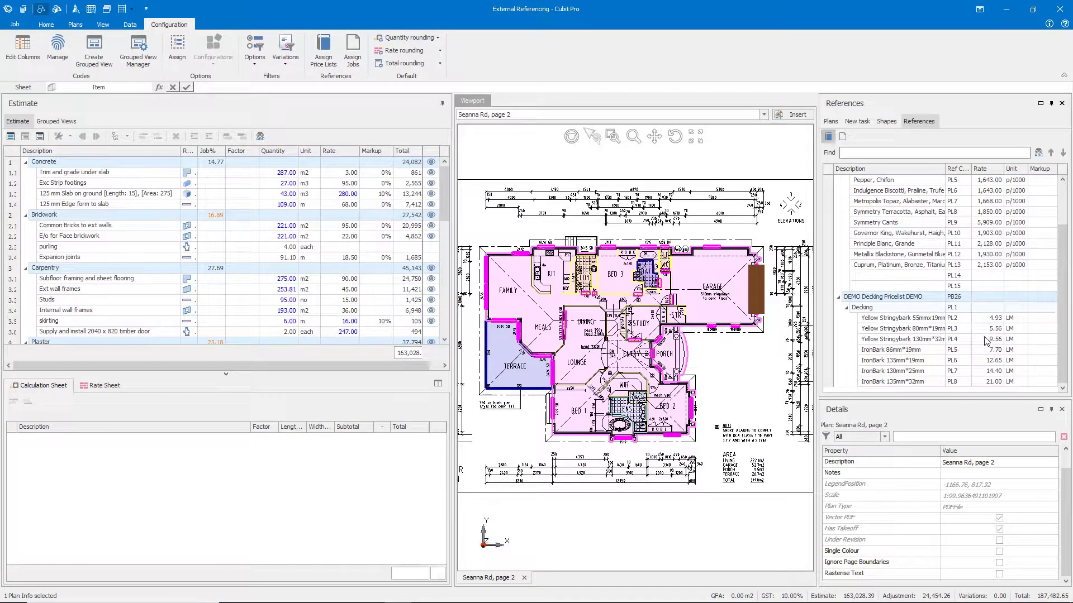
scroll(986, 340, up, 2)
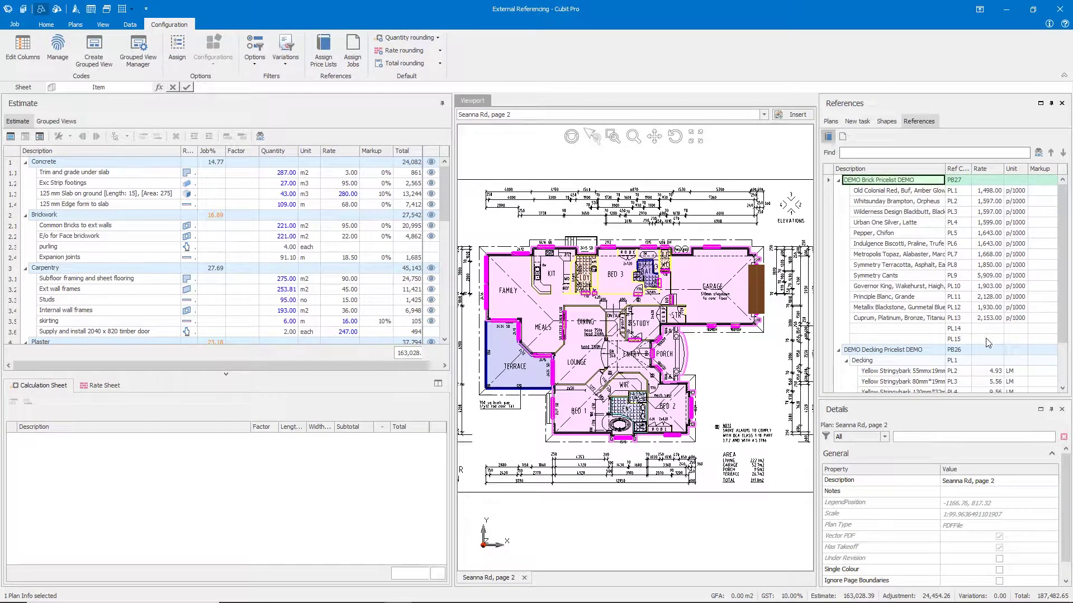
Add the Old Colonial Red brick price (1,498 per 1000) to Common Bricks to ext walls' rate sheet
click(843, 137)
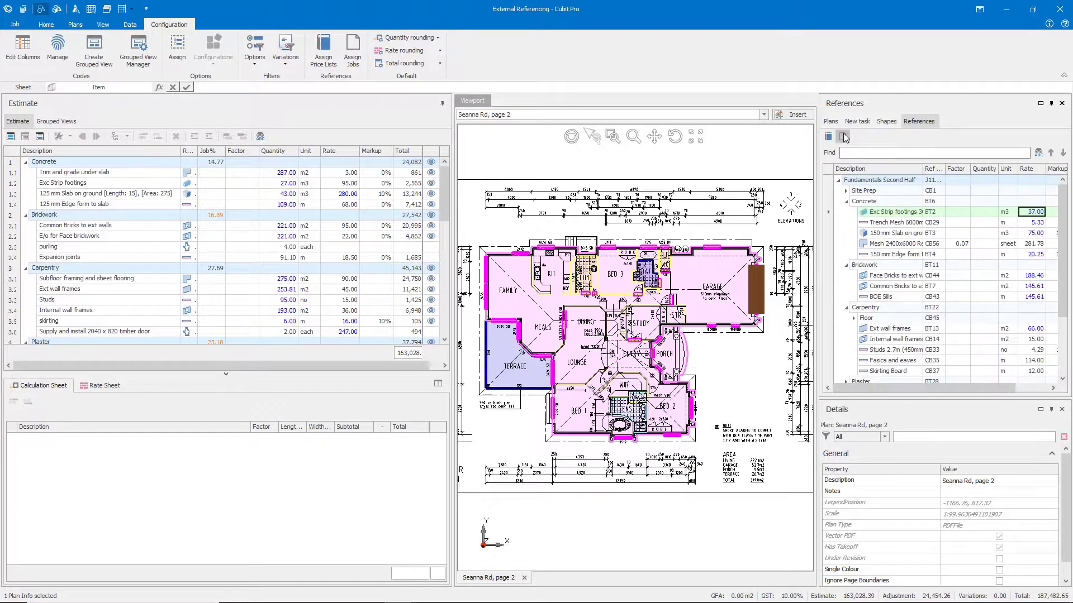
click(829, 137)
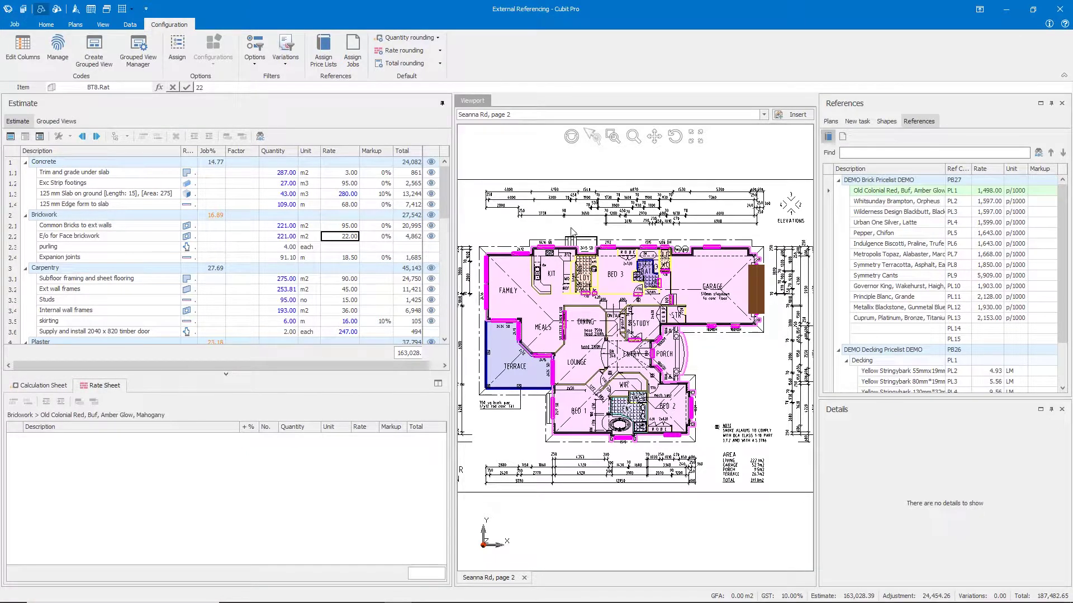
click(344, 227)
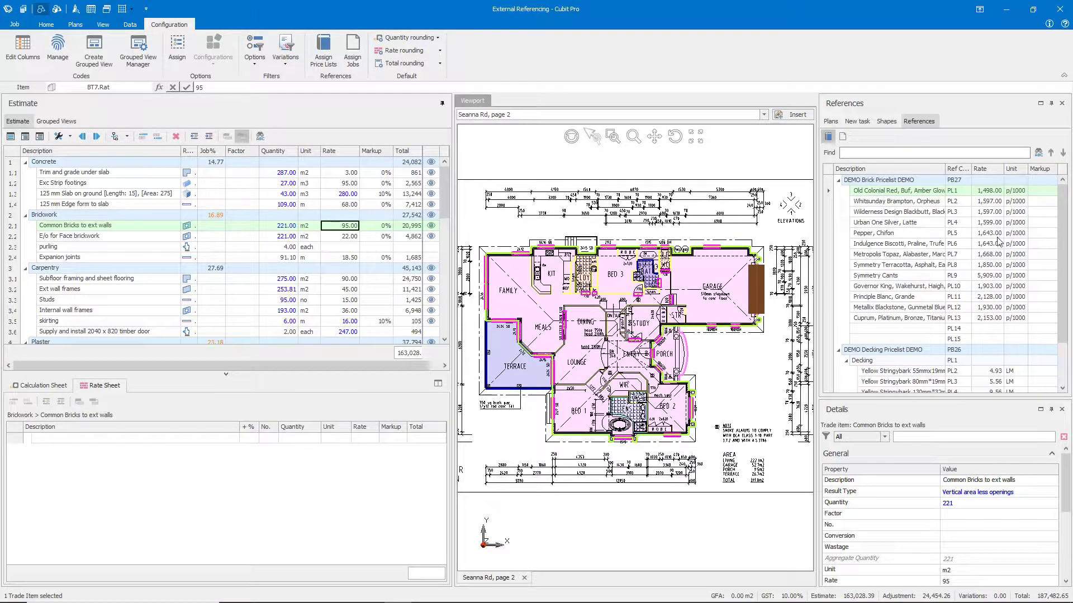
drag(992, 192, 414, 444)
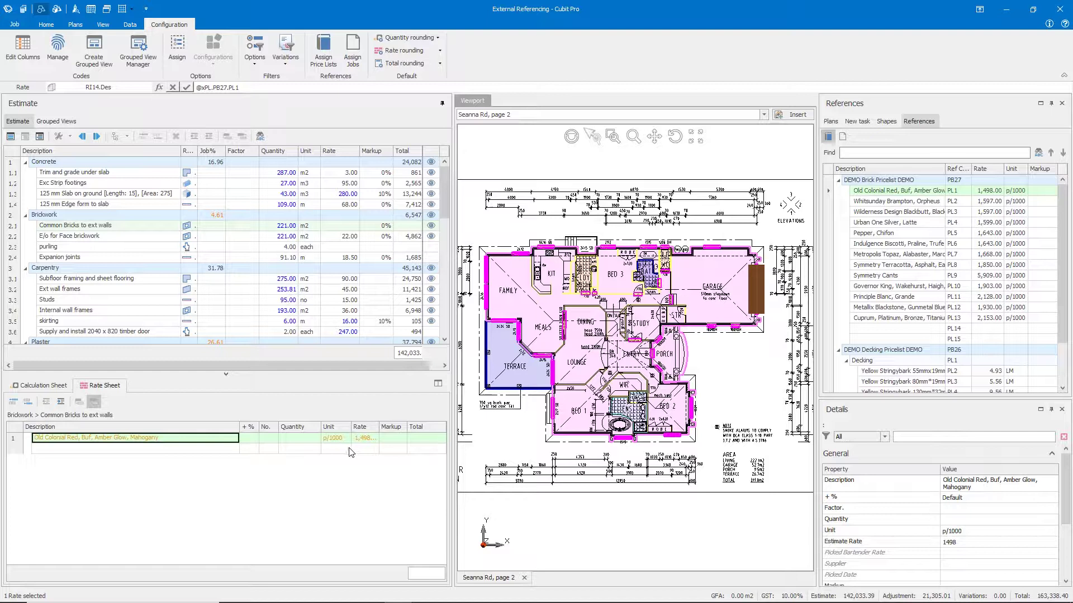
Set the Old Colonial Red line's quantity to 1/1000*52, giving a 78.00 brick rate
click(177, 449)
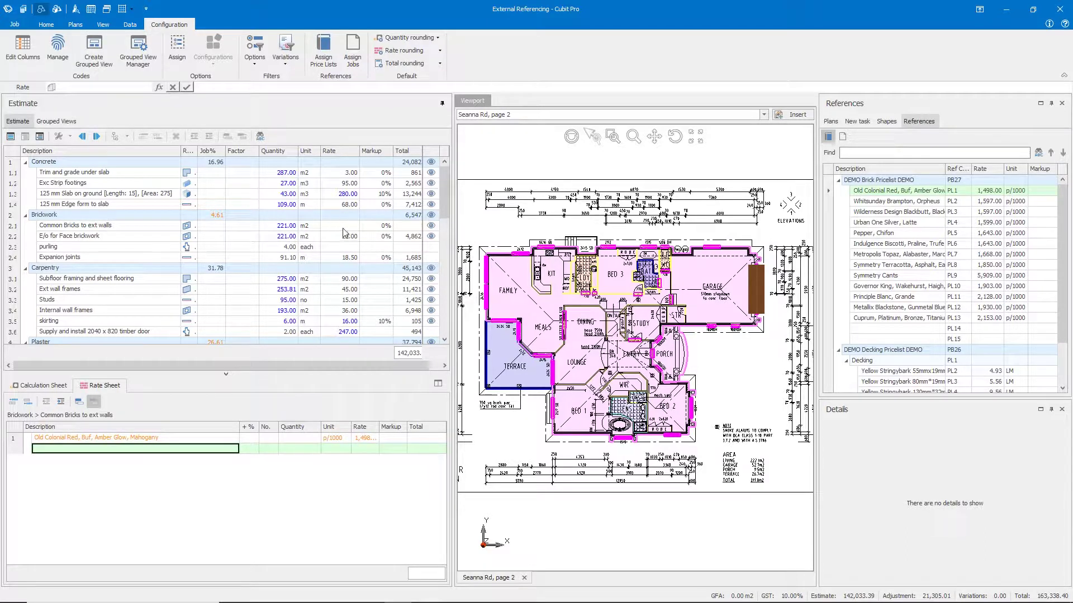
click(299, 439)
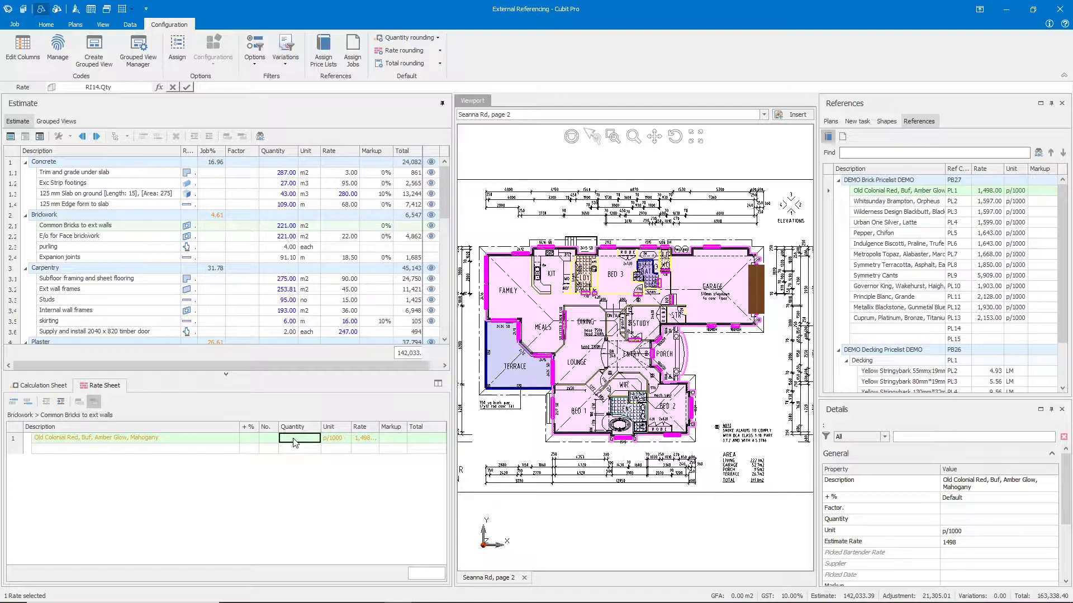
text(1/1000*52)
key(Return)
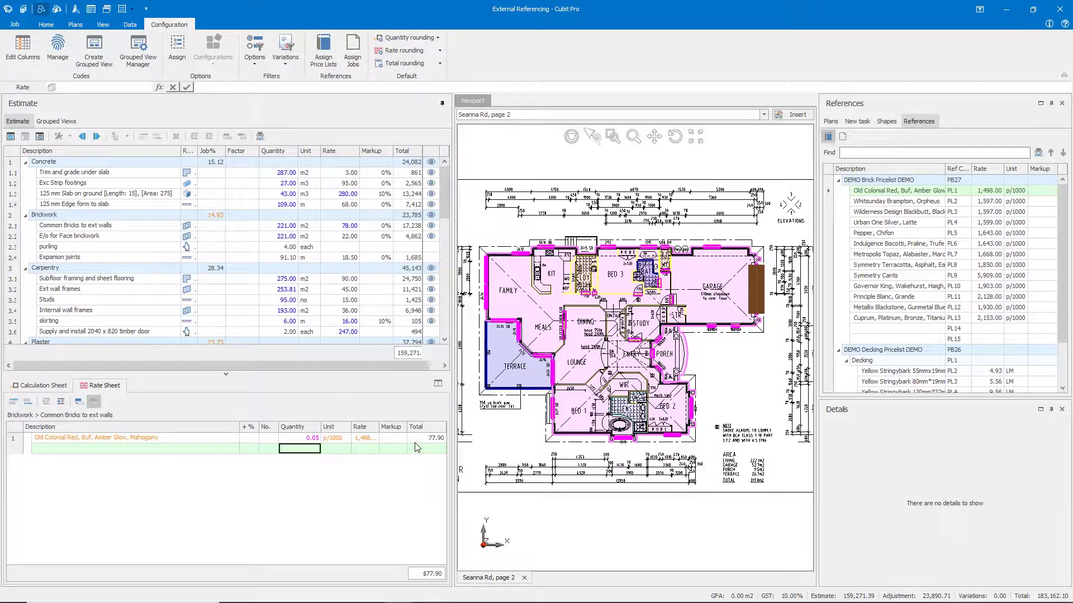
Select Decked Terrace's Terrace Area item and check its 276.88 m Shape 2 centre-length measurement
scroll(339, 261, down, 1)
scroll(339, 261, down, 10)
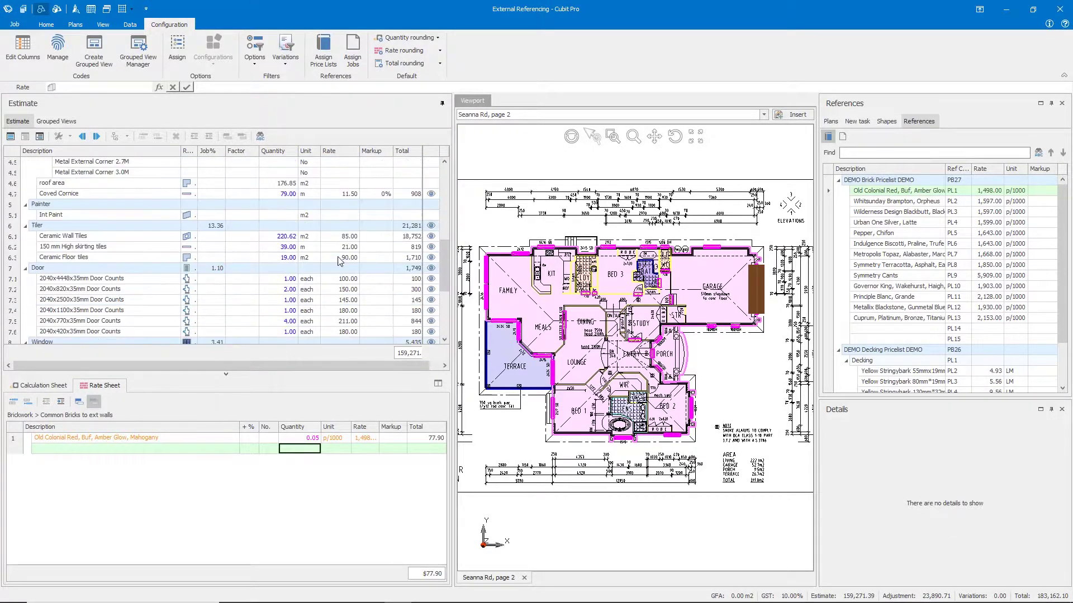
click(73, 318)
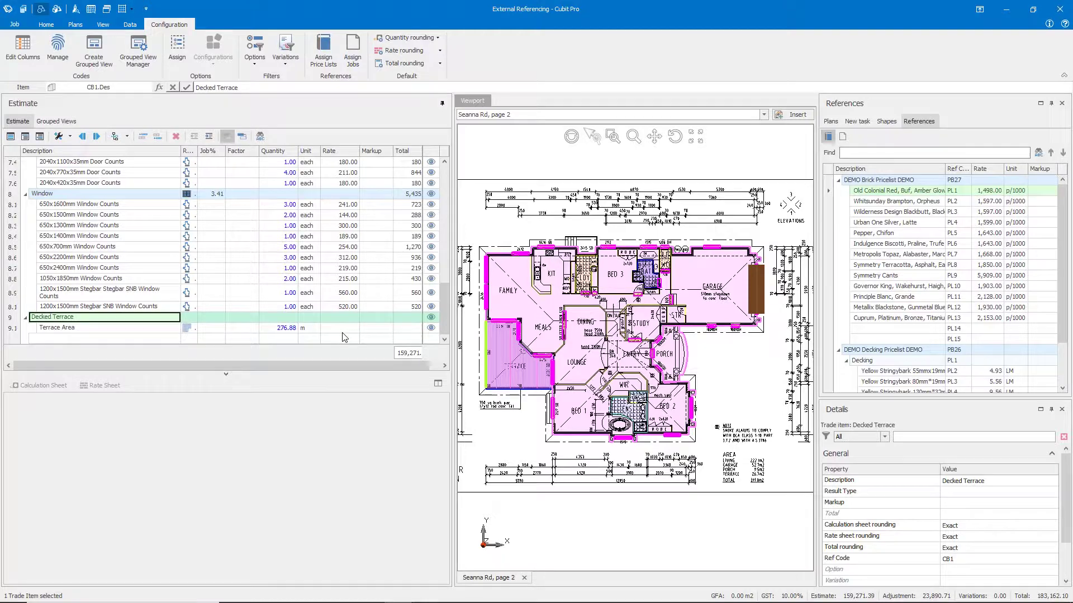
click(167, 329)
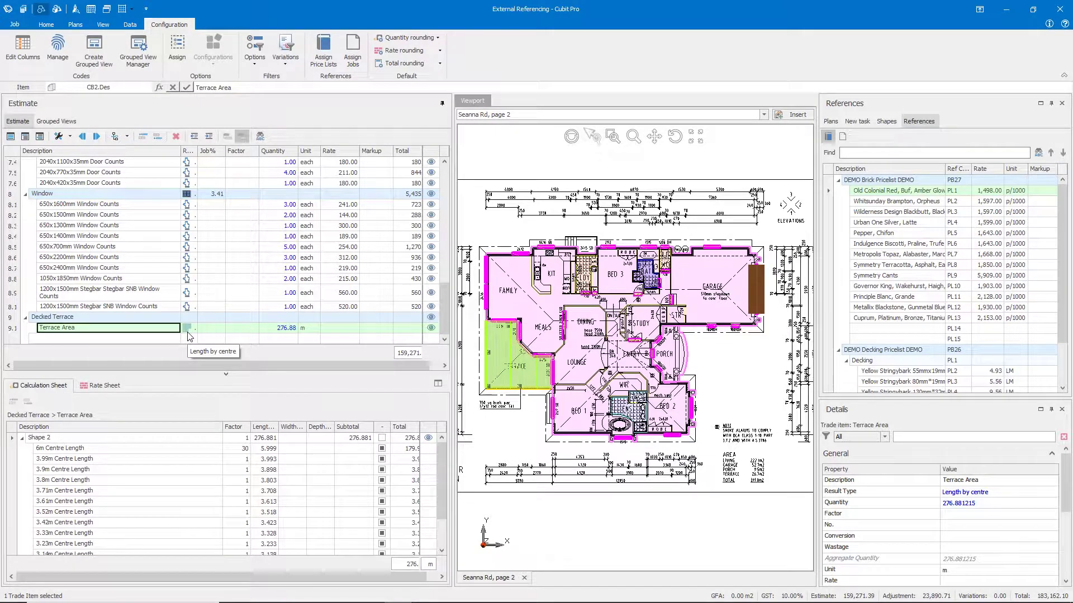
click(128, 438)
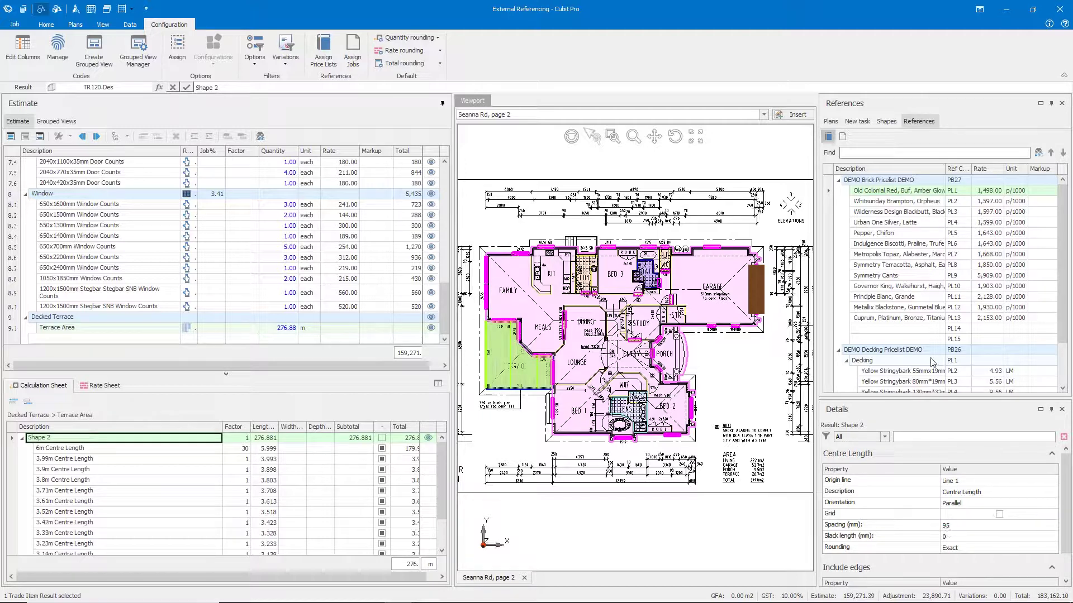
scroll(922, 346, down, 1)
click(896, 352)
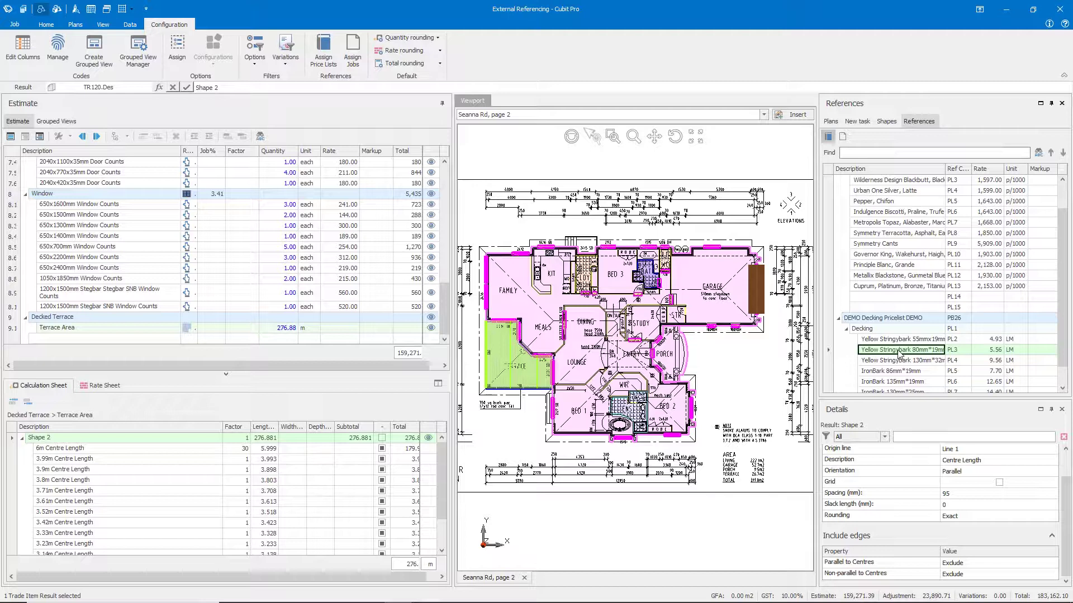
click(287, 328)
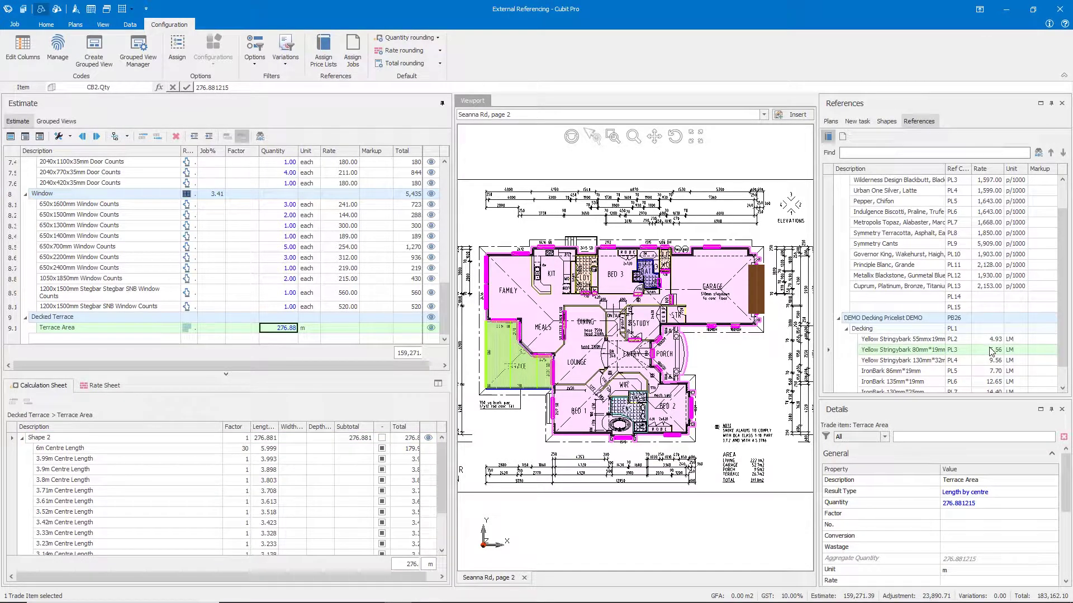
Apply the PL3 Yellow Stringybark 80mm*19mm rate of 5.56 to Terrace Area and verify the result
drag(998, 352, 345, 333)
click(345, 331)
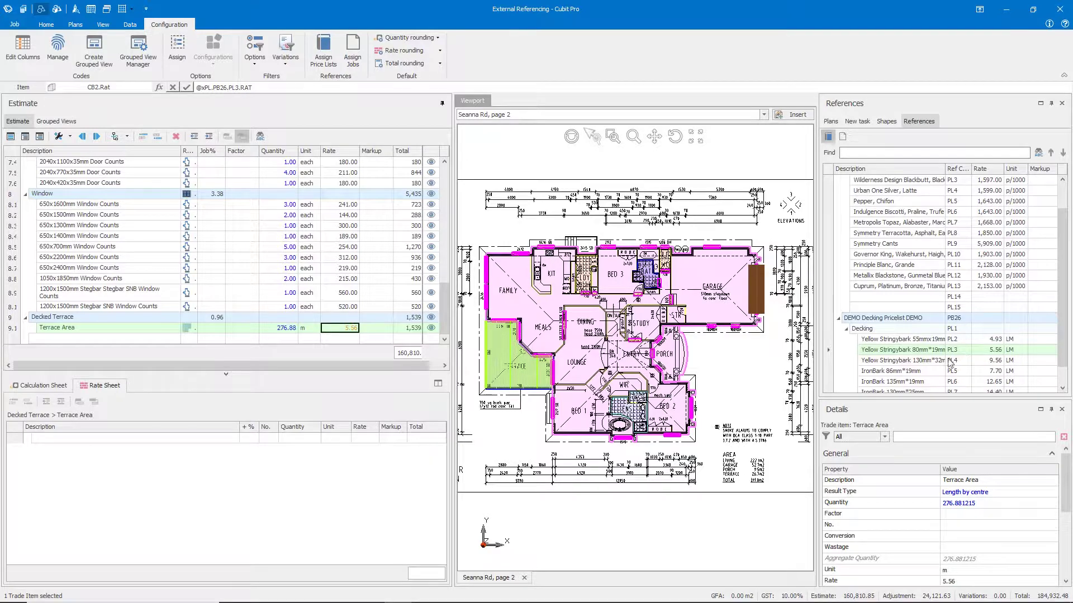
click(277, 327)
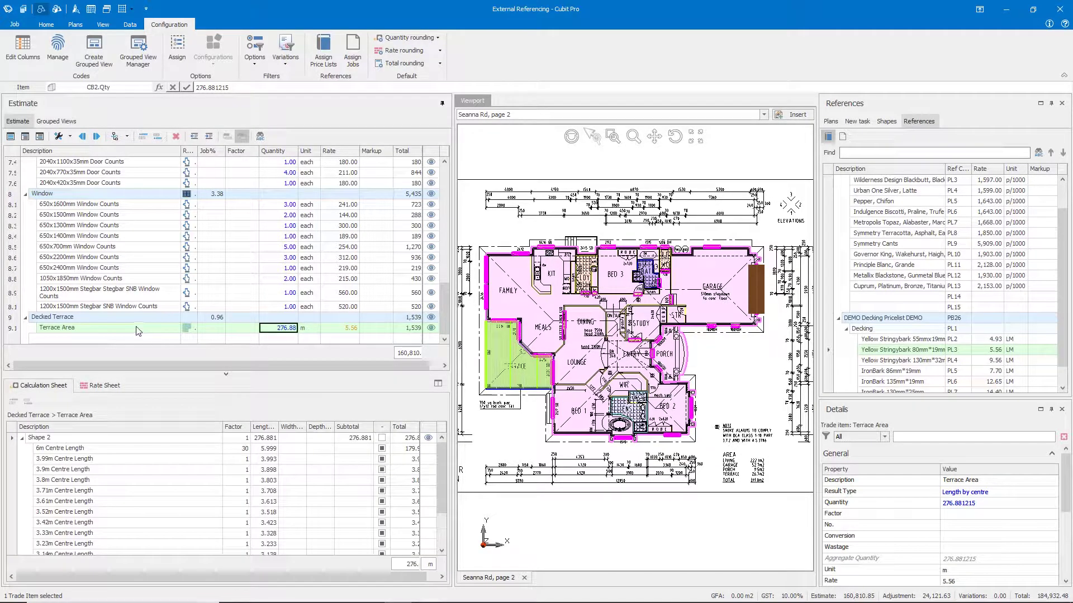
click(344, 328)
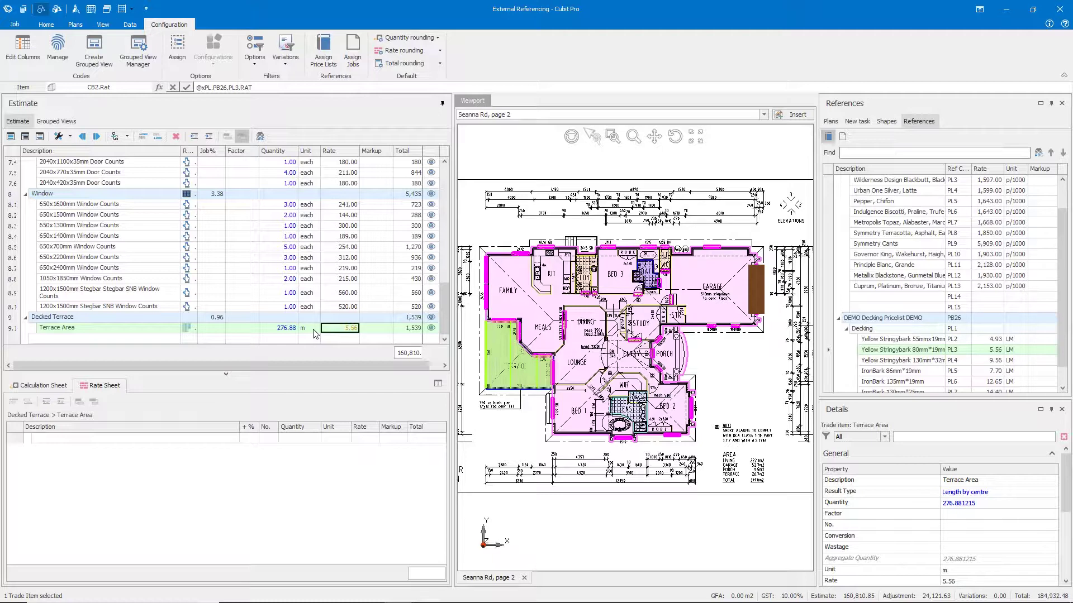
Collapse the Window, Door, Tiler, Painter, Carpentry and Concrete groups, then re-expand Concrete
click(26, 194)
click(26, 226)
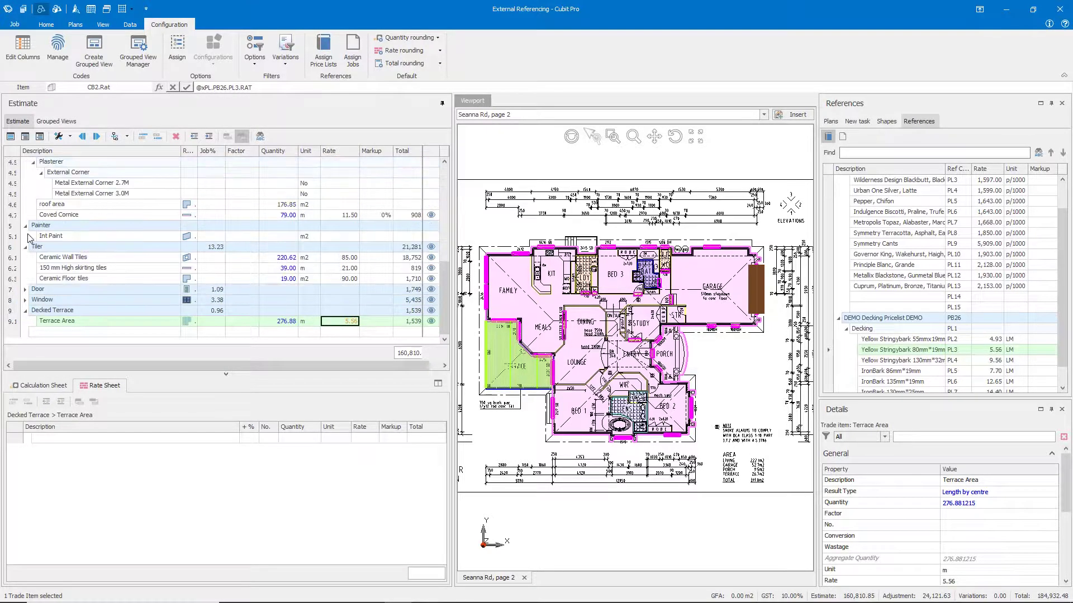
click(25, 247)
click(25, 257)
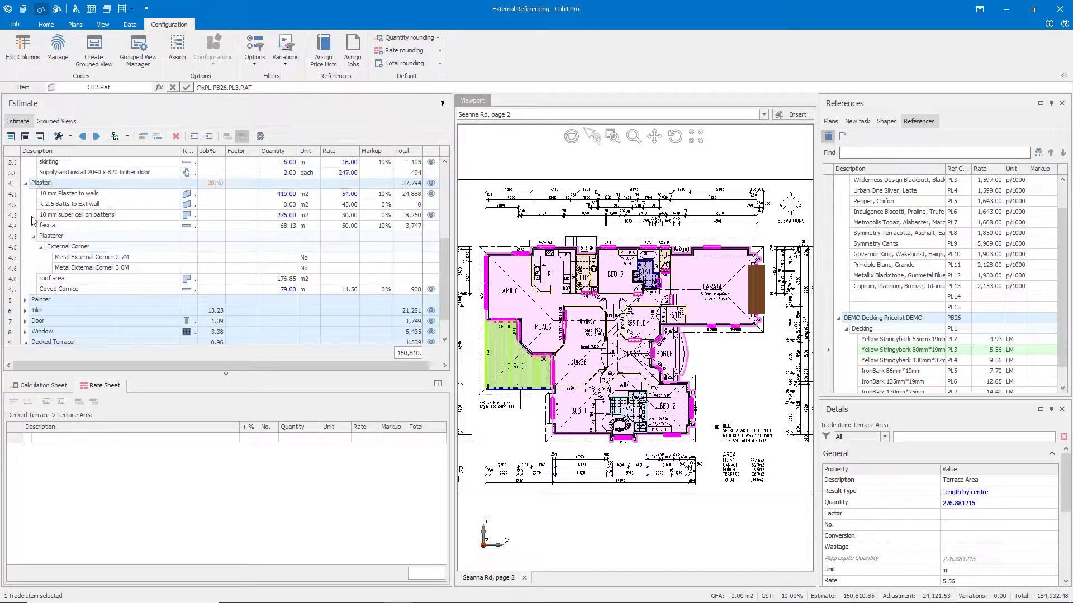
scroll(30, 237, up, 6)
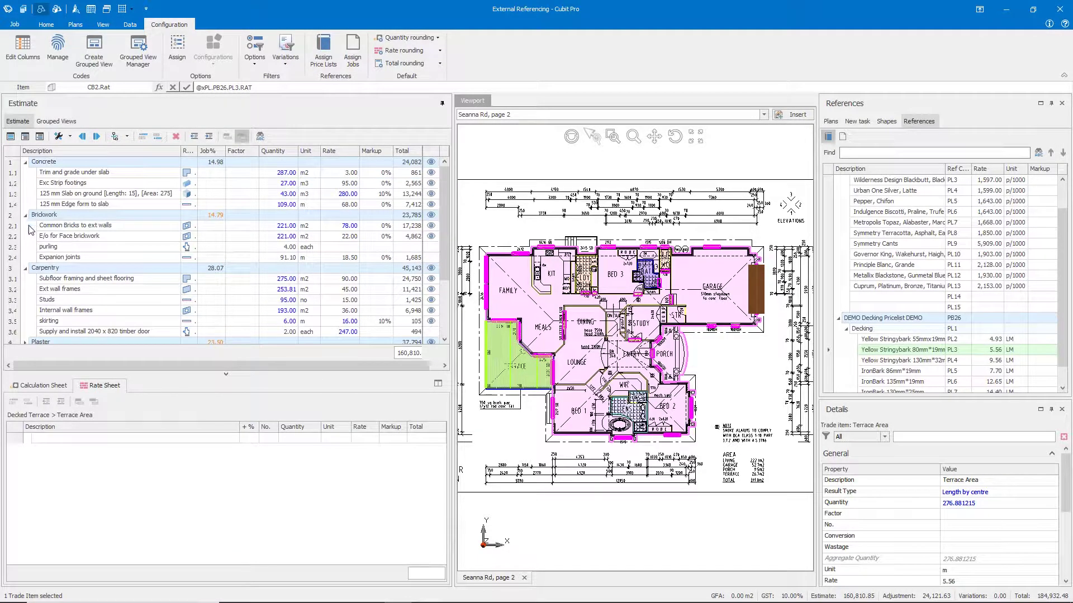
click(25, 268)
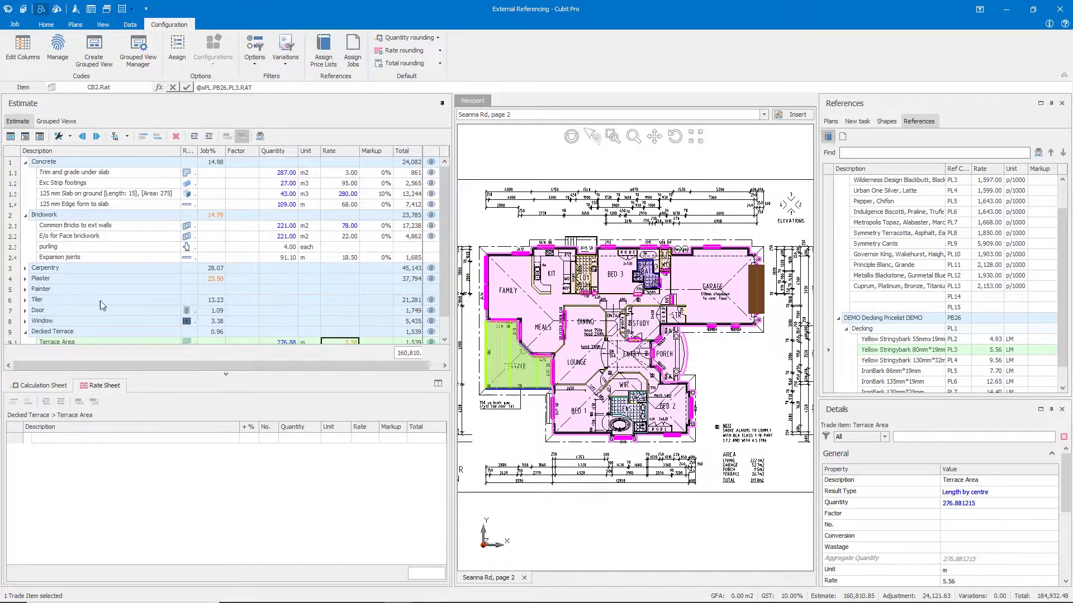
click(25, 162)
click(346, 184)
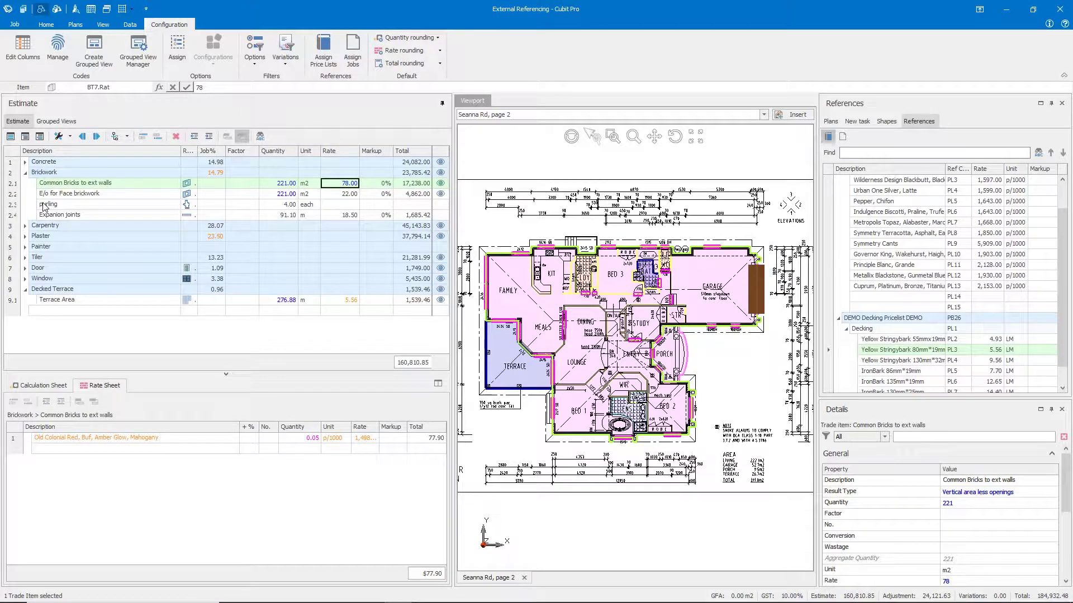
click(25, 162)
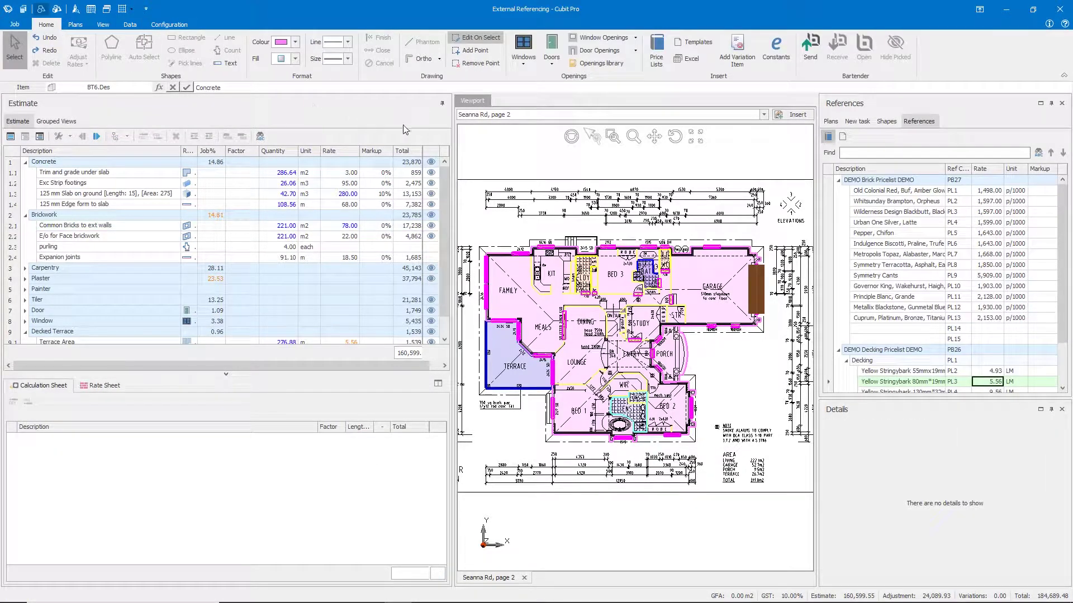
Drag the referenced job's Carpeting trade into the estimate between Tiler and Door
click(844, 140)
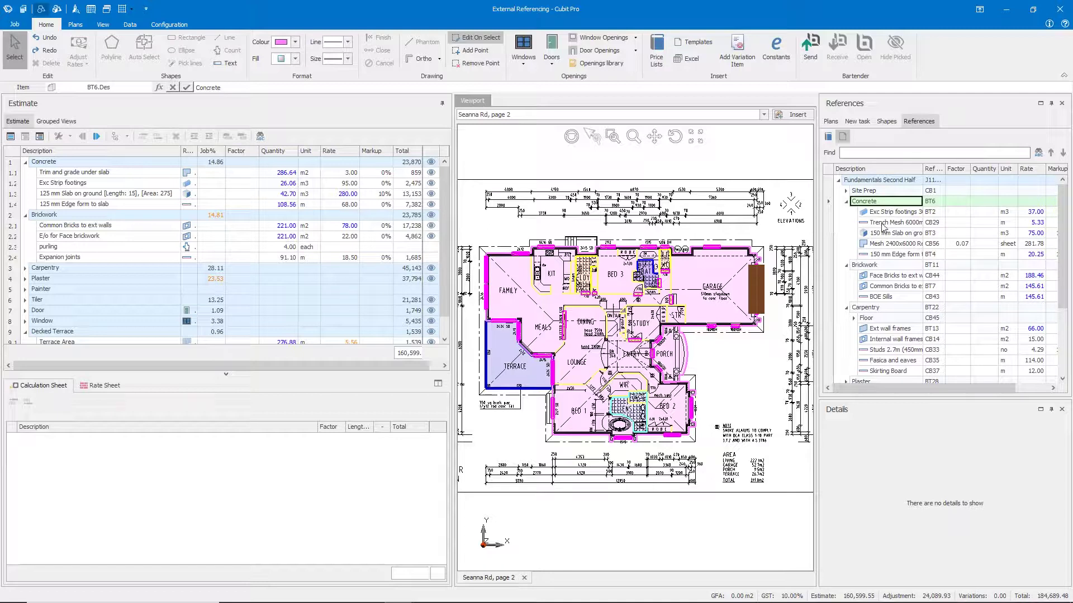
scroll(883, 227, down, 3)
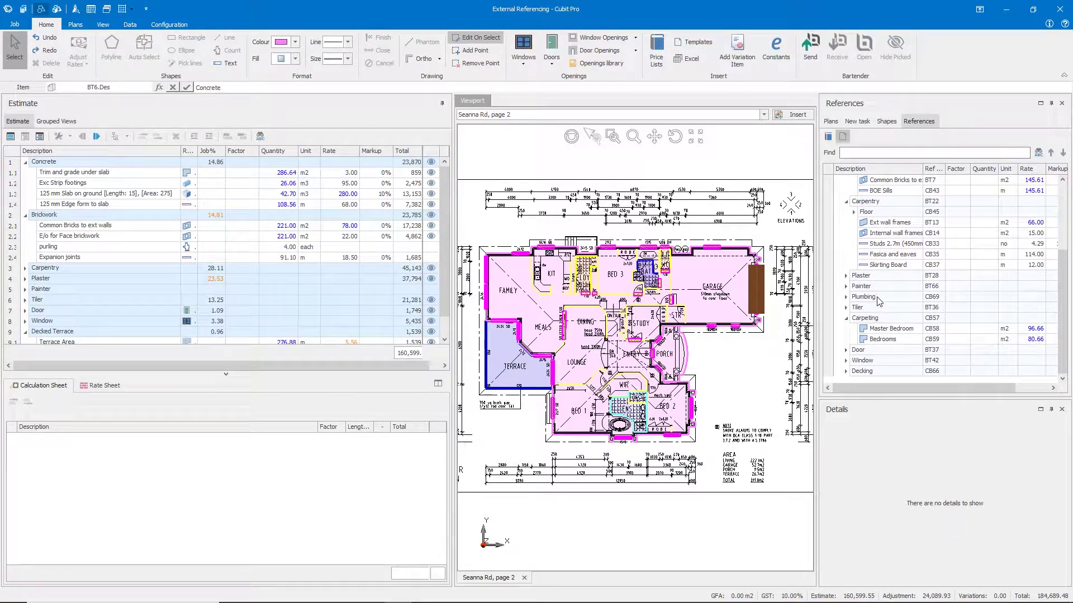
click(876, 319)
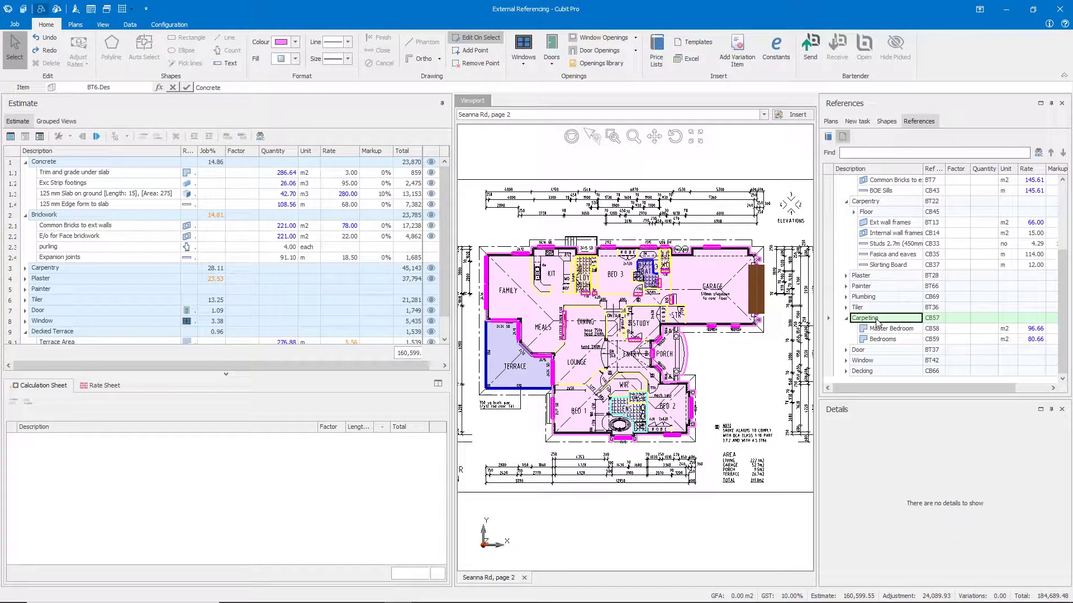
drag(876, 322, 81, 313)
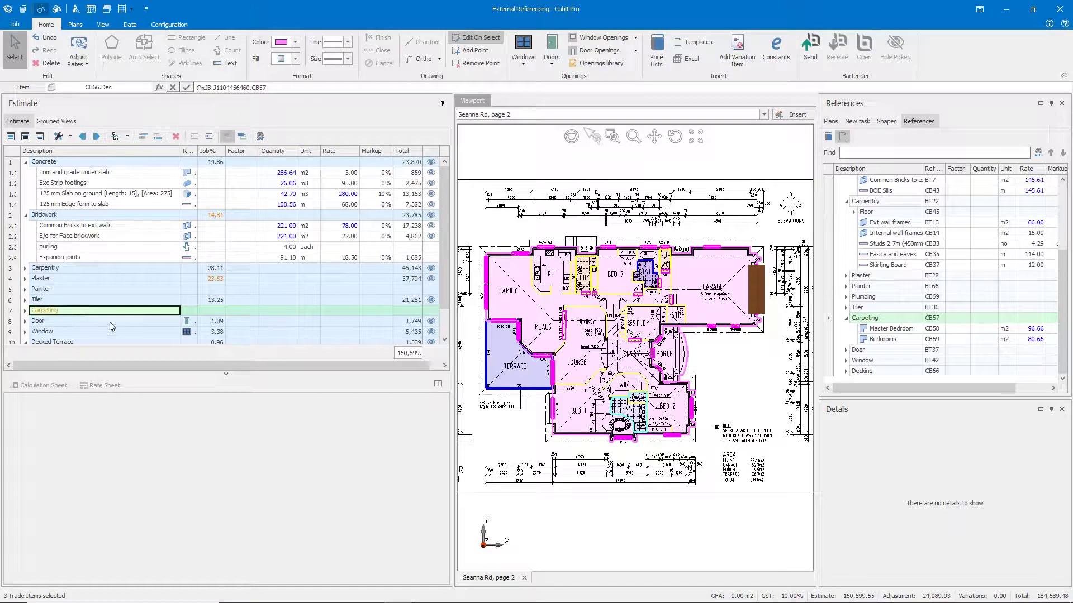
click(25, 311)
Inspect the Carpeting trade's Master Bedroom item details and unit
scroll(155, 243, down, 1)
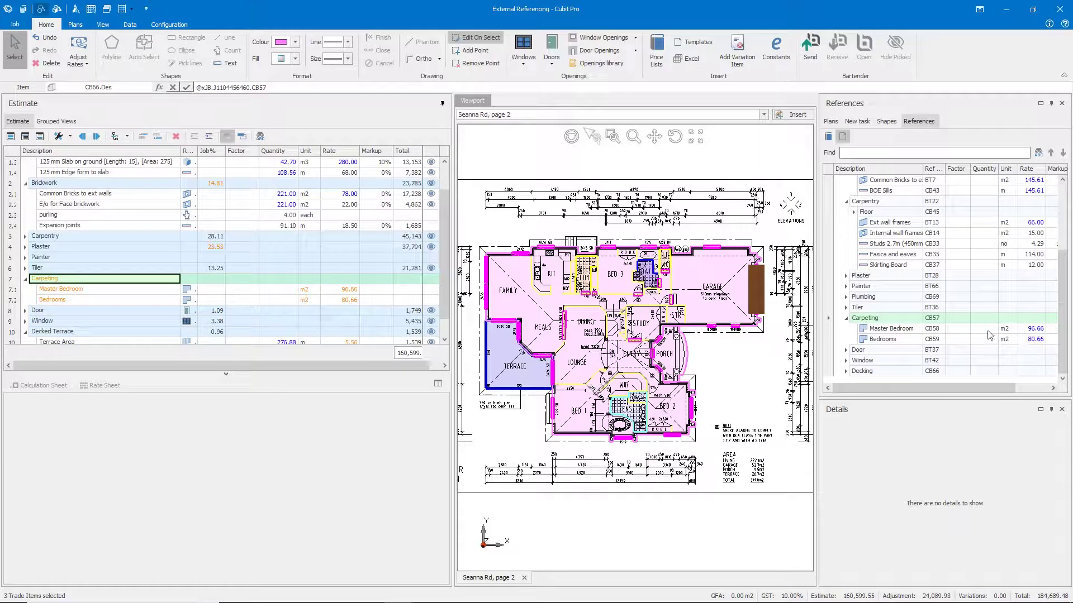
click(339, 291)
click(309, 290)
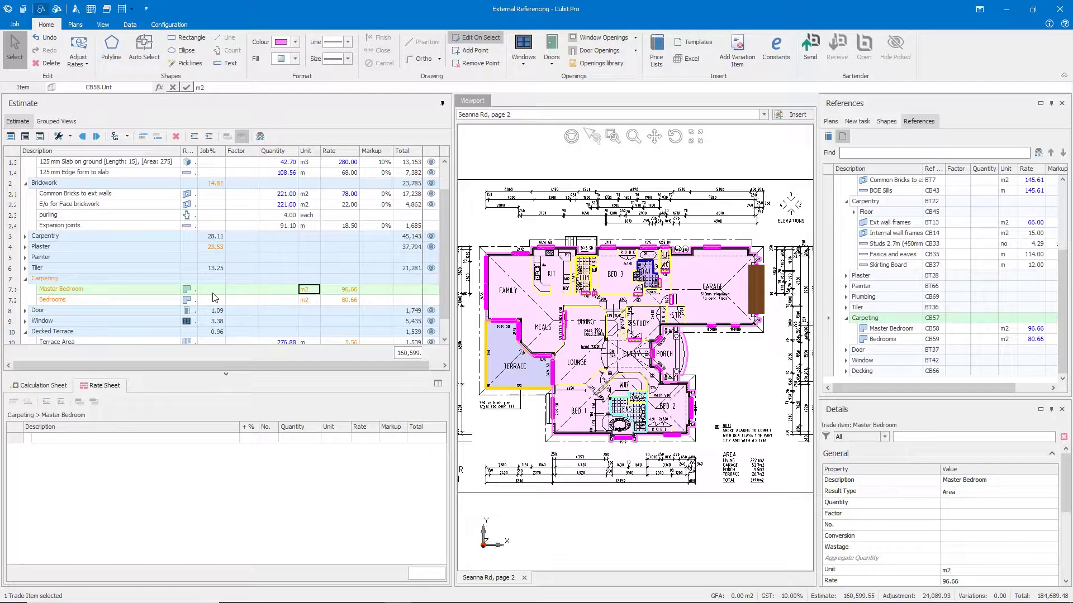
scroll(213, 297, up, 1)
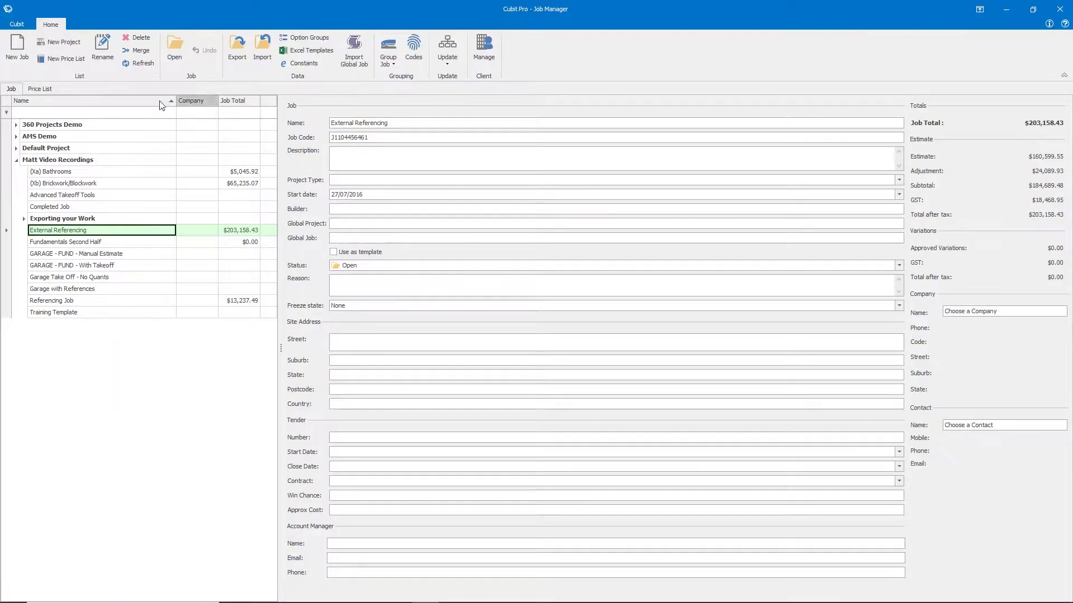
Open the DEMO Brick Pricelist DEMO price list for editing
click(45, 89)
click(71, 138)
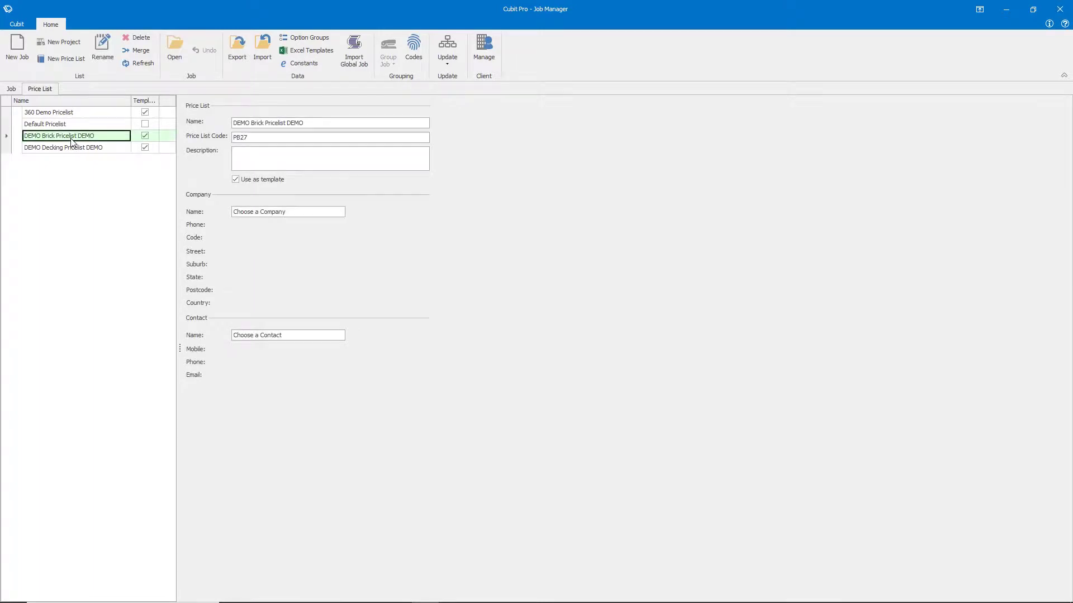
double_click(72, 138)
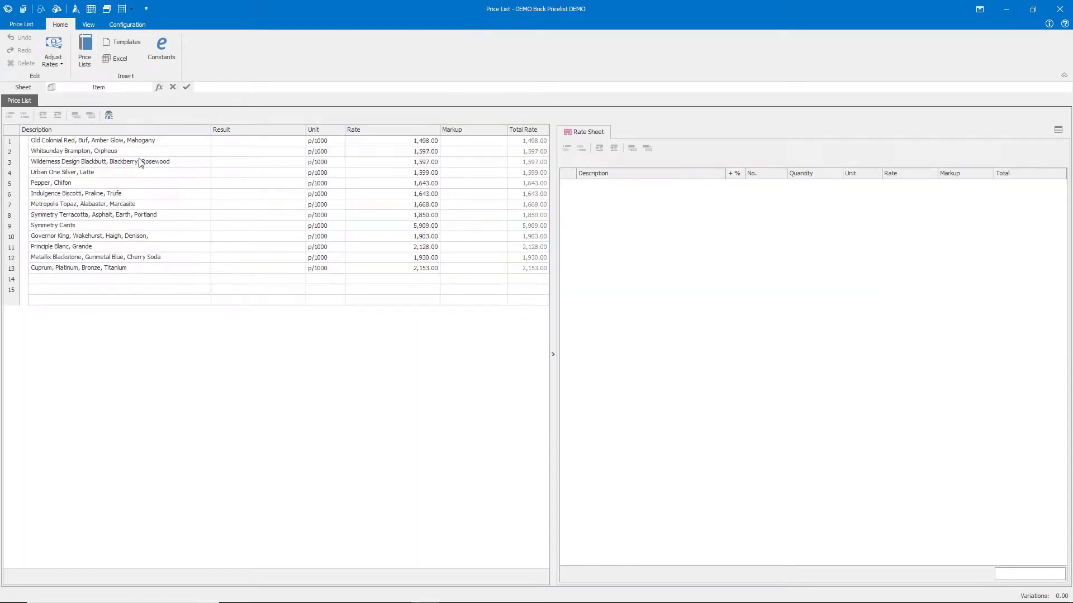
Raise all 13 brick rates by a custom 5% and return to the job list
click(430, 141)
shift+click(431, 269)
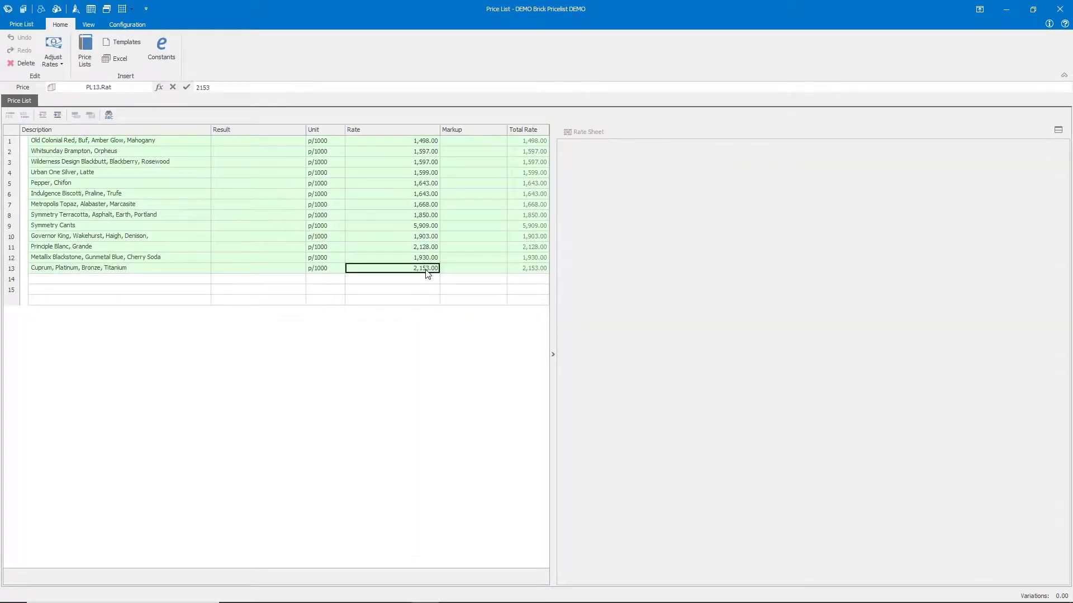
click(56, 61)
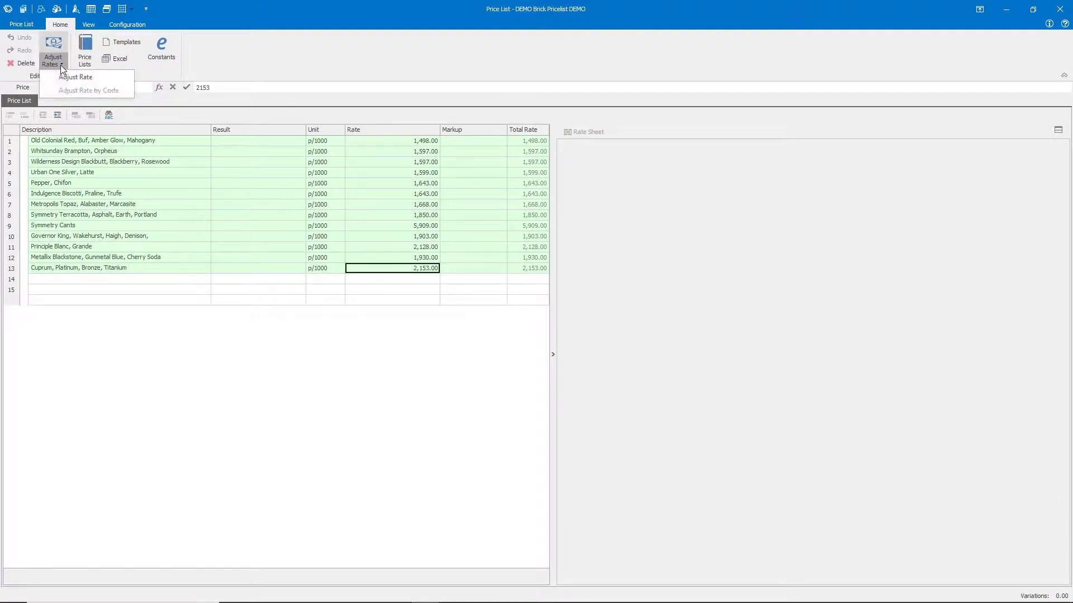
click(66, 78)
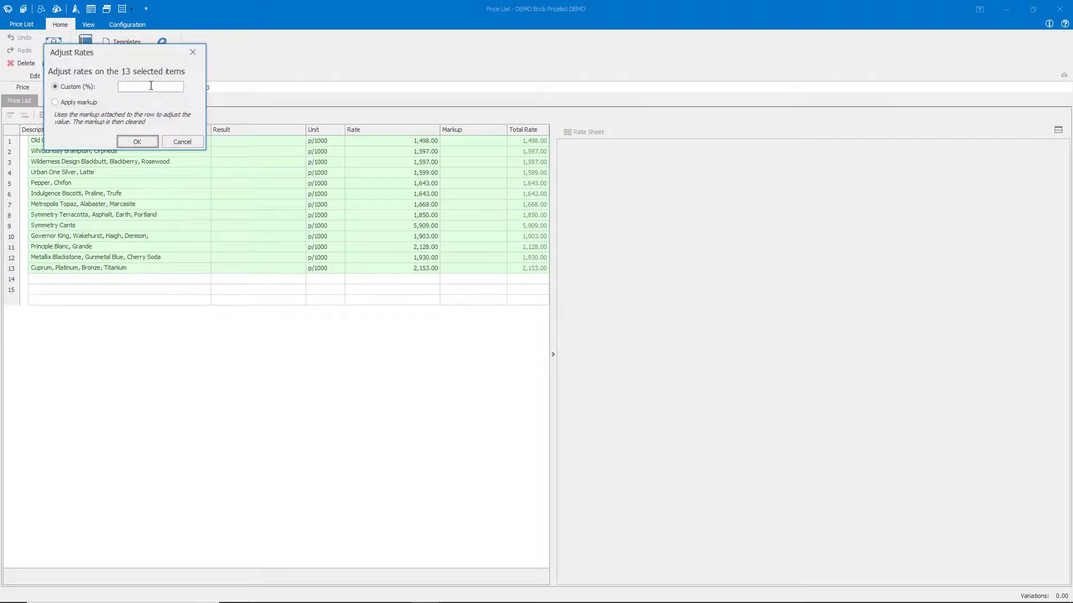
click(138, 140)
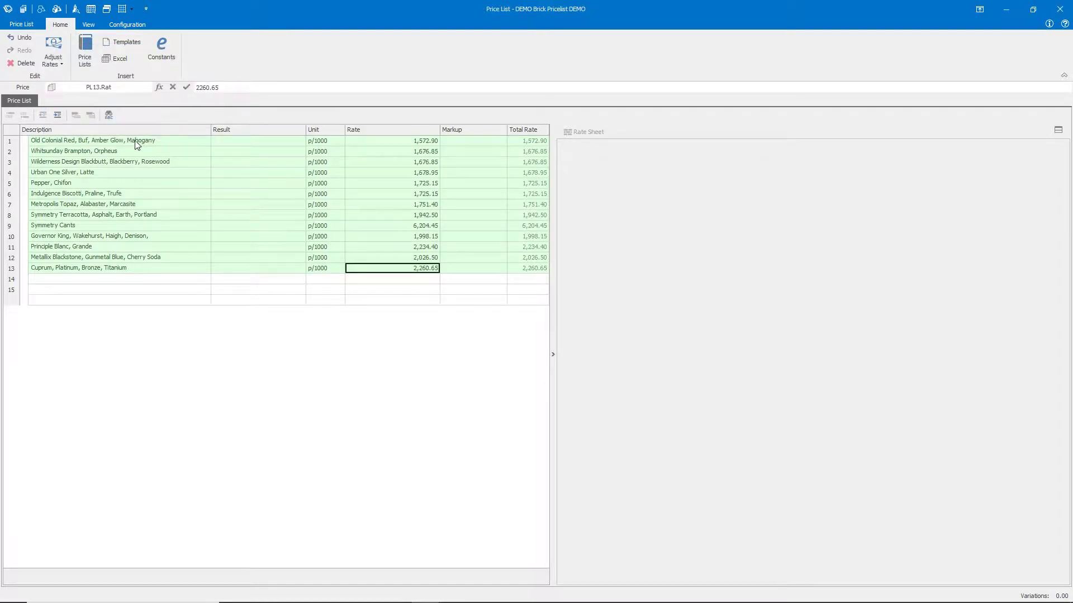
click(1060, 9)
click(11, 89)
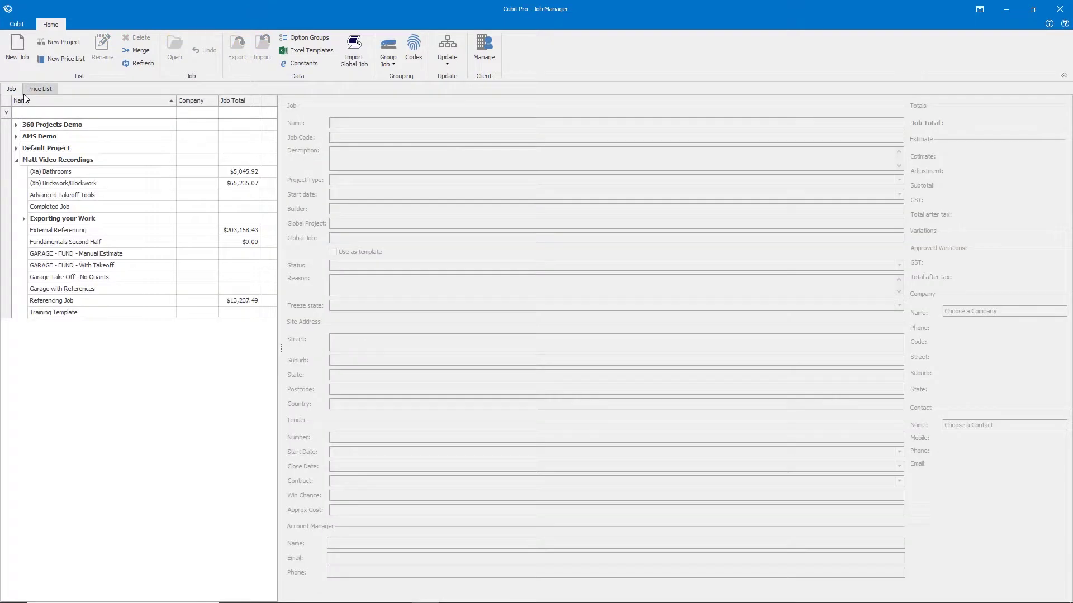
Reopen External Referencing, accept the reference update, and check Common Bricks now rates 82.00 at 1,572.90
click(62, 234)
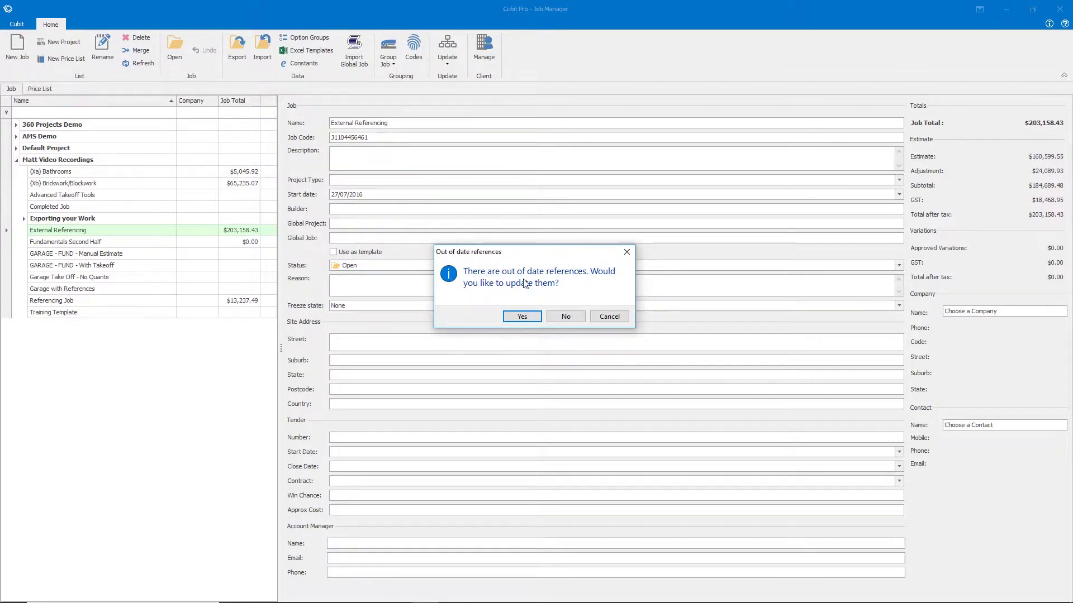
click(522, 316)
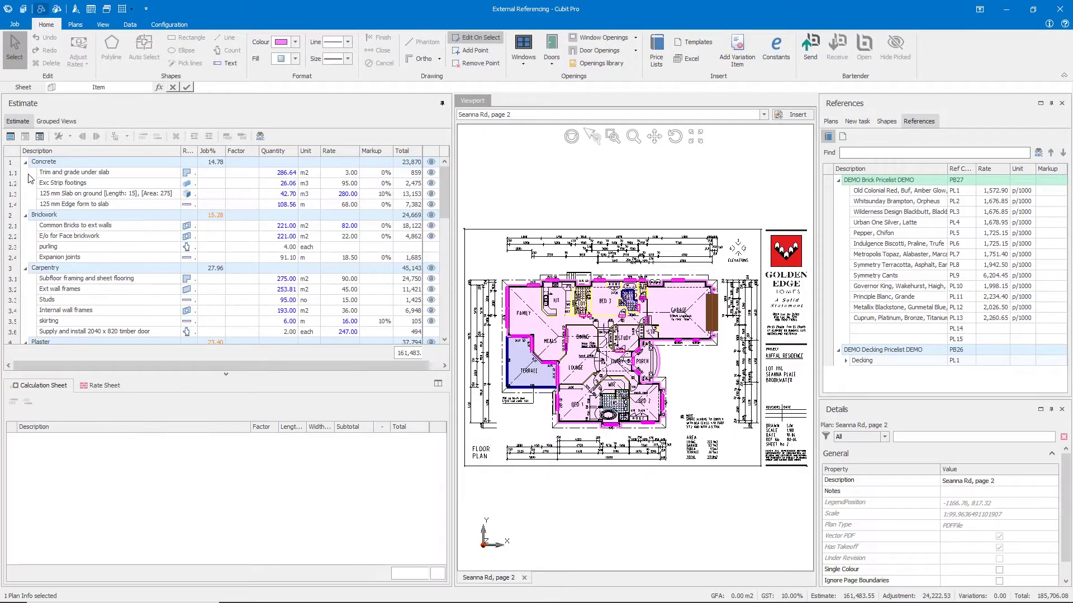
click(339, 227)
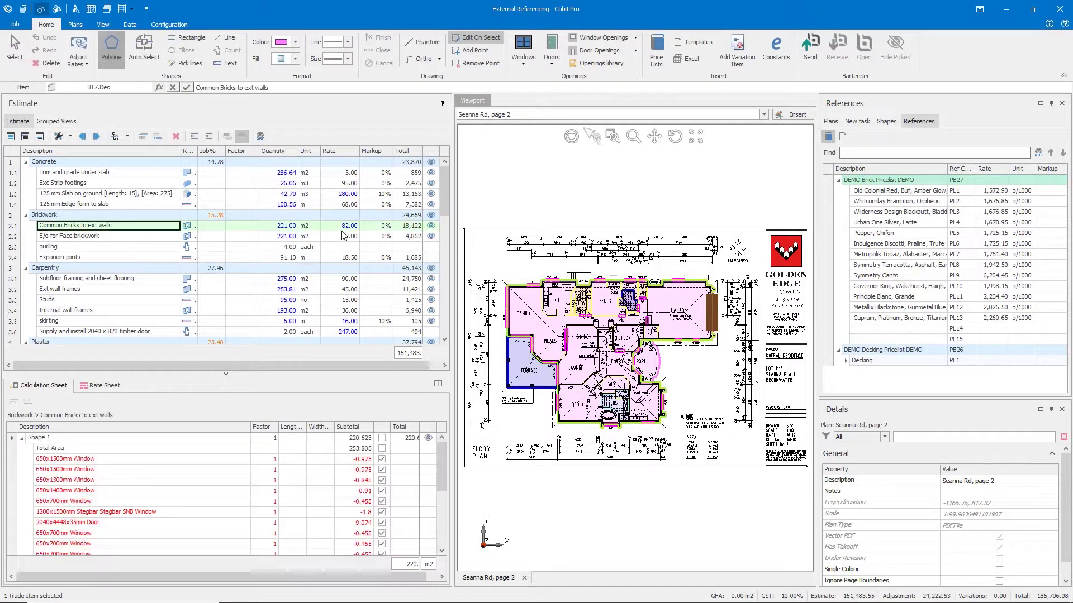
click(347, 227)
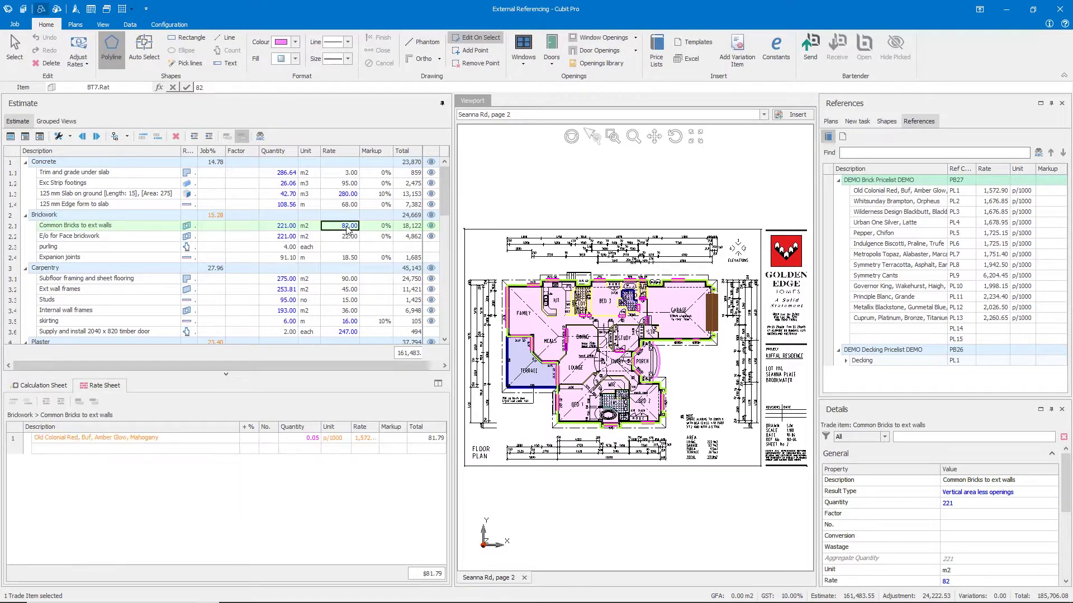
click(368, 440)
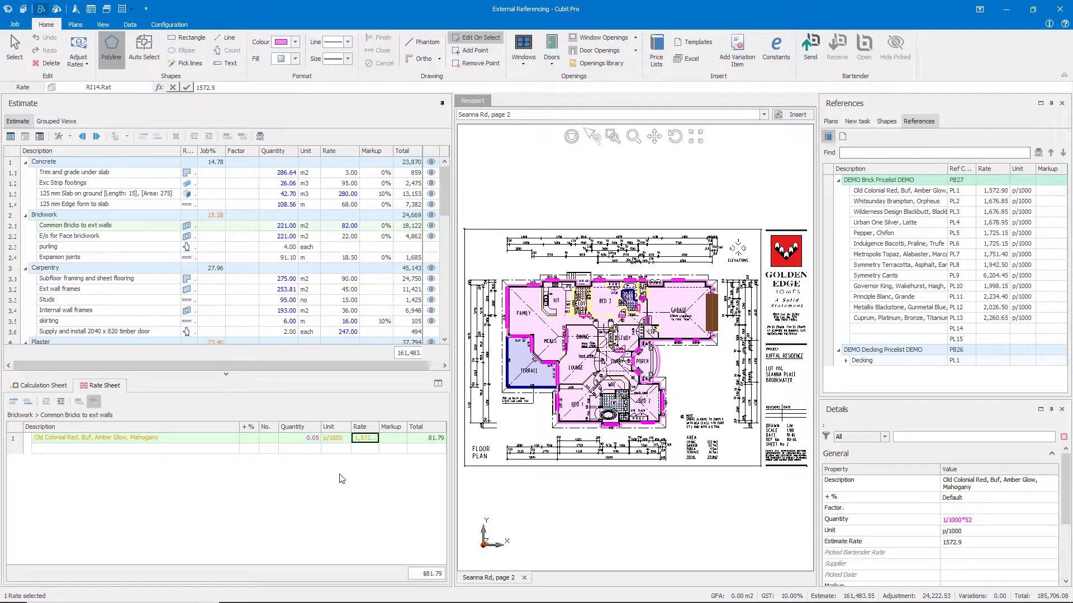